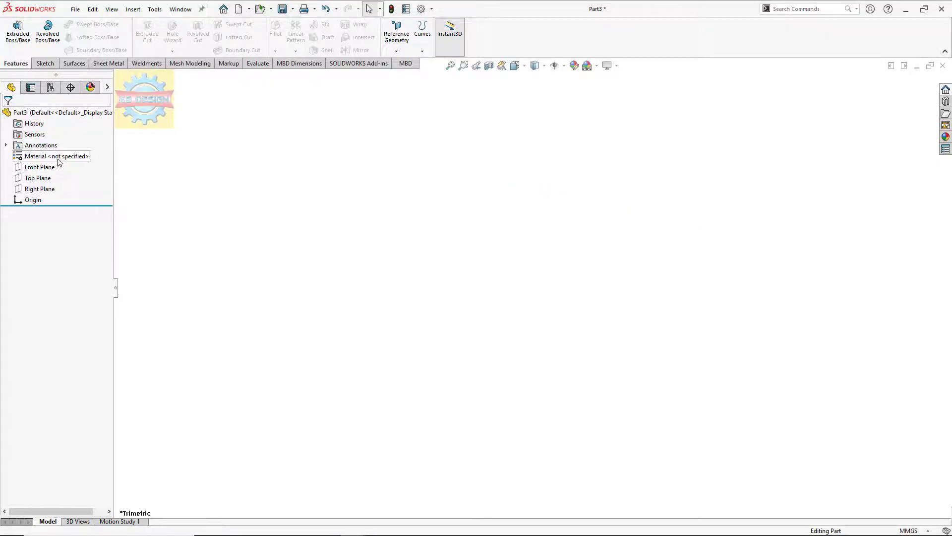
# On the Front Plane, draw a 17 mm diameter circle centred on the origin
pyautogui.click(50, 169)
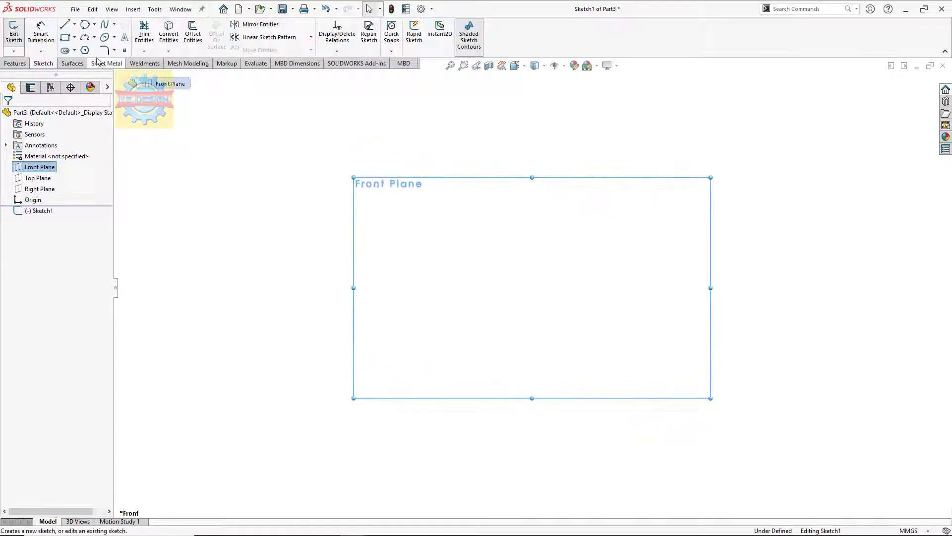
pyautogui.click(95, 24)
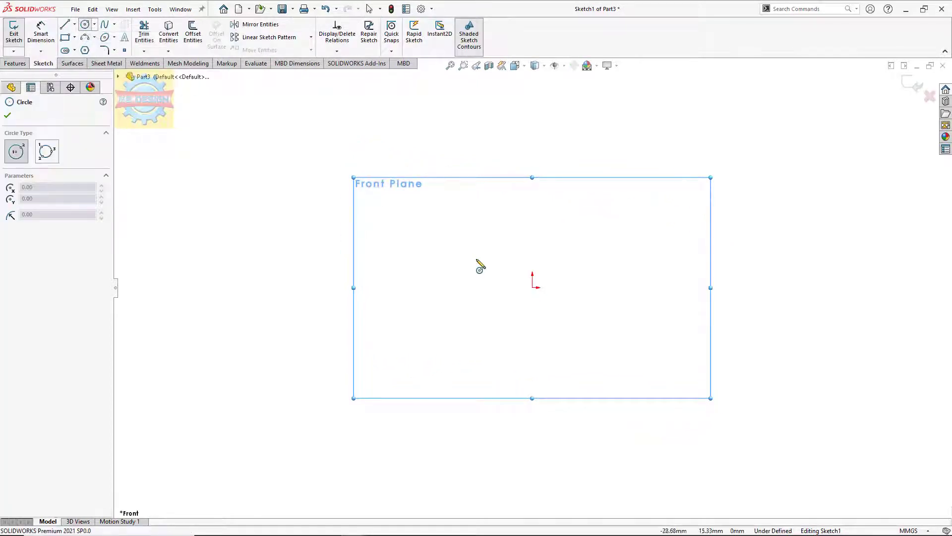
pyautogui.click(534, 287)
pyautogui.click(542, 186)
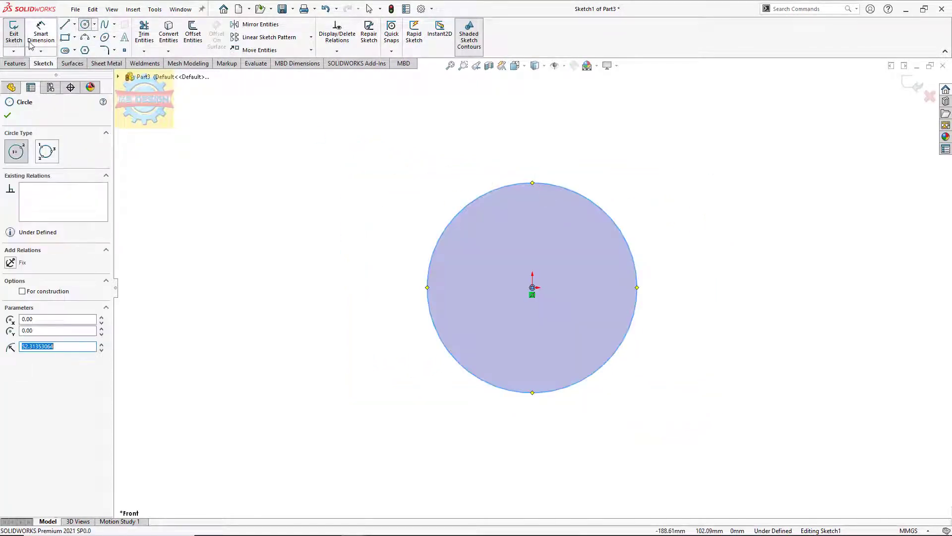
pyautogui.press('Escape')
pyautogui.click(542, 186)
pyautogui.click(548, 213)
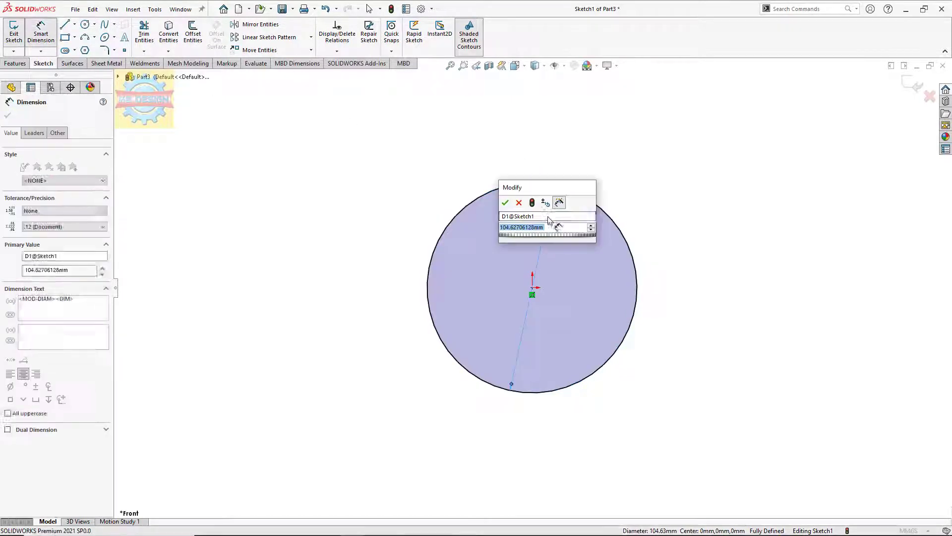
pyautogui.write('17')
pyautogui.press('Return')
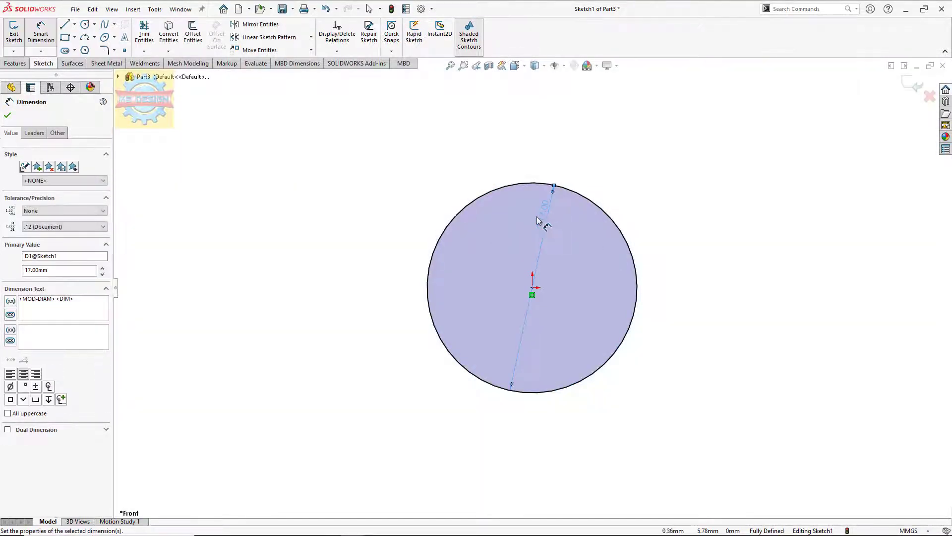
# Offset the circle outward by 1.5 mm
pyautogui.click(193, 32)
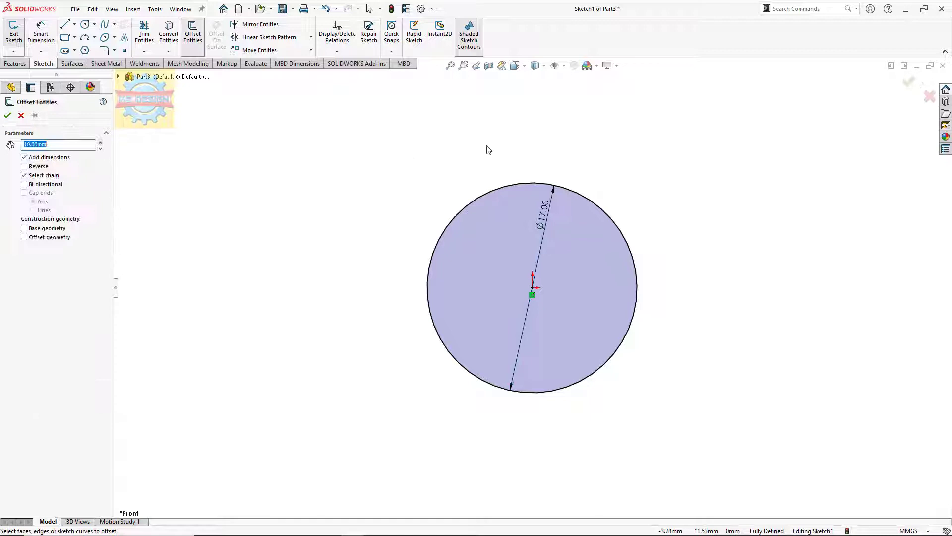
pyautogui.click(483, 192)
pyautogui.write('1')
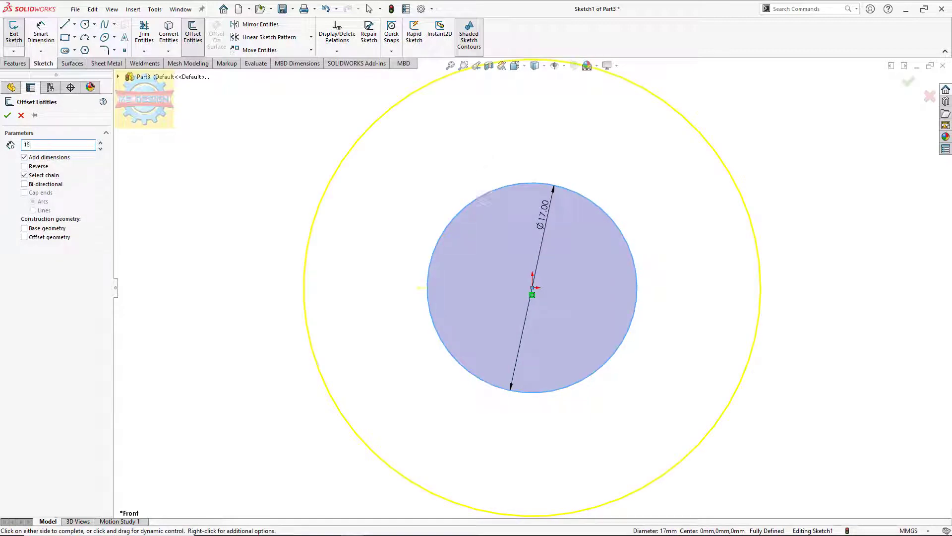
pyautogui.write('5')
pyautogui.press('Return')
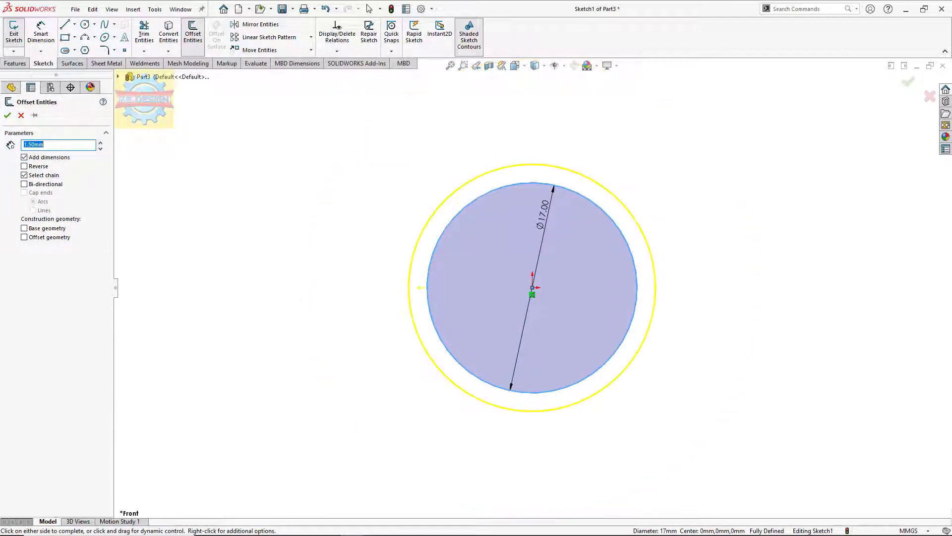
# Accept the offset ring and add a 3 mm vertical centreline above the circle
pyautogui.click(8, 115)
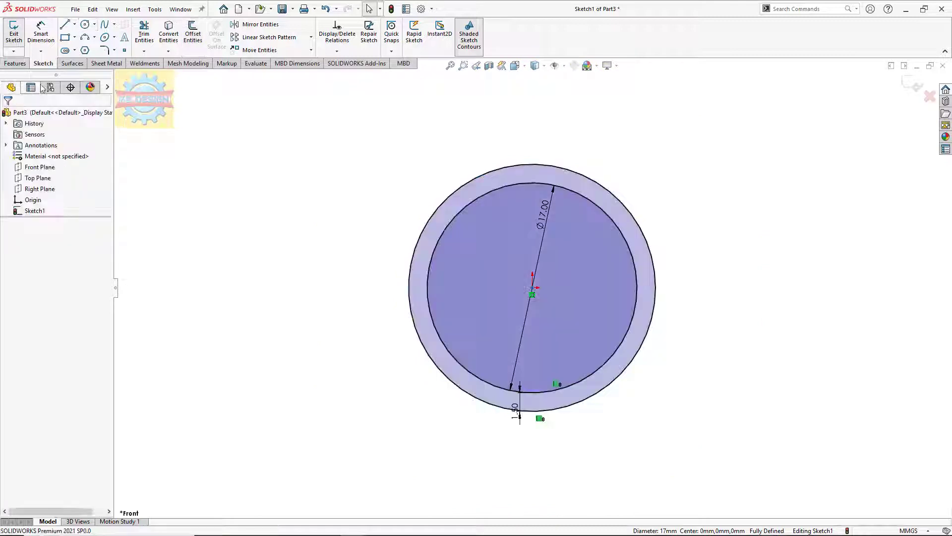
pyautogui.click(75, 24)
pyautogui.click(89, 49)
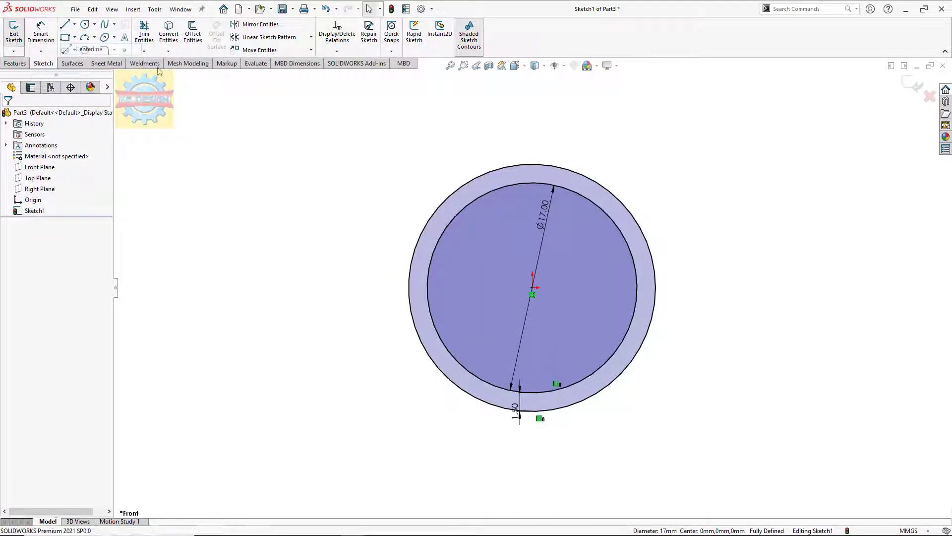
pyautogui.click(533, 164)
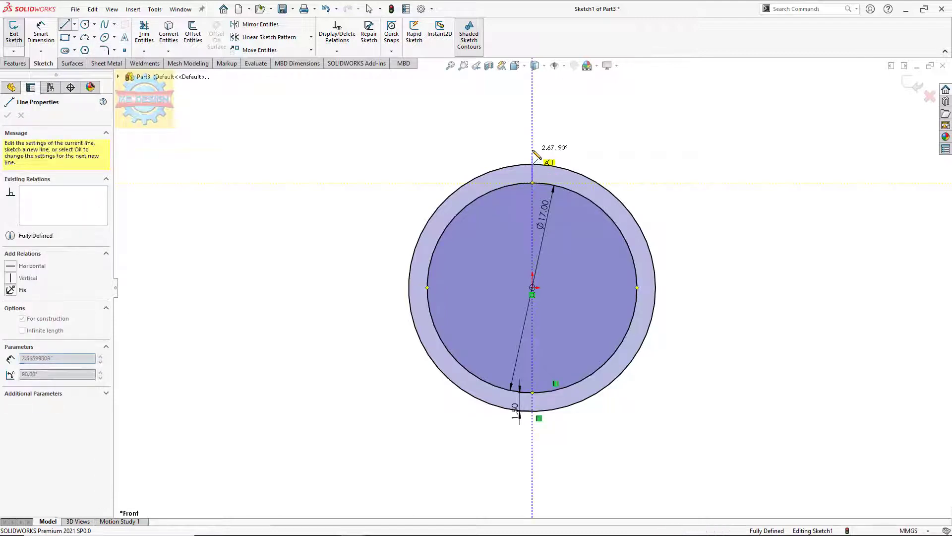
pyautogui.click(41, 33)
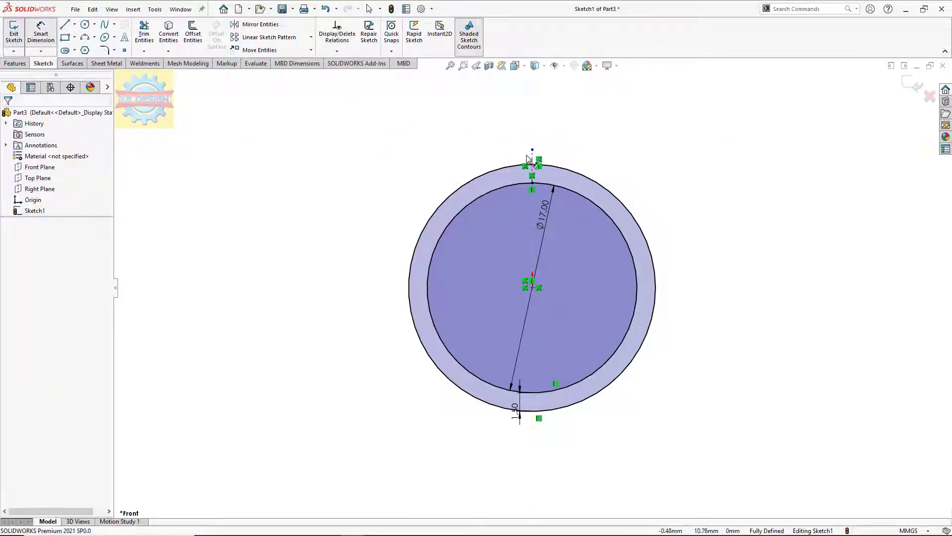
pyautogui.click(534, 164)
pyautogui.click(590, 139)
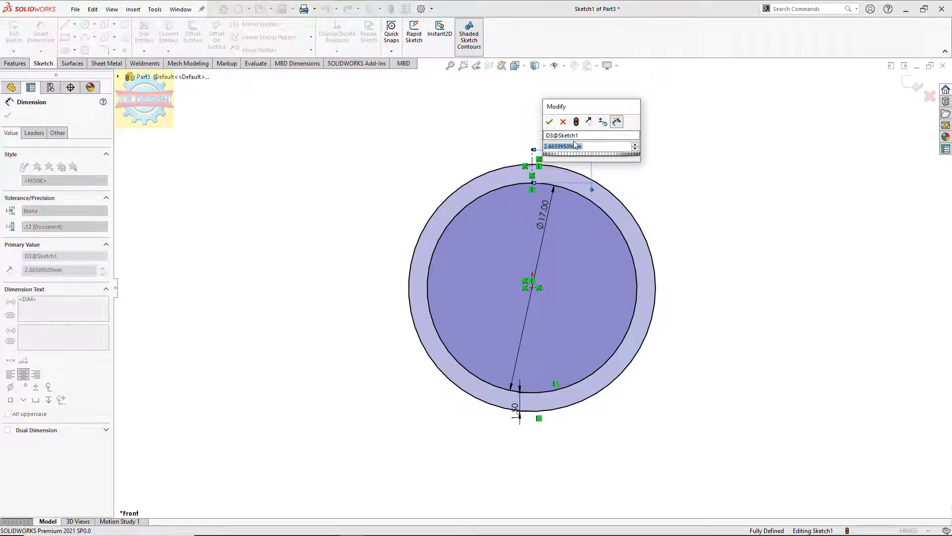
pyautogui.write('3')
pyautogui.press('Return')
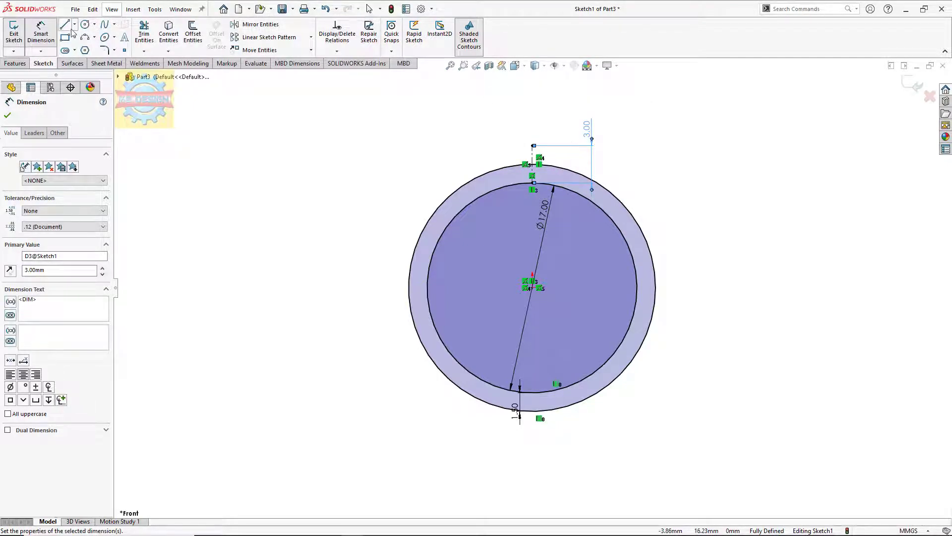
# Draw a horizontal centreline across the ring from its left to right edge
pyautogui.click(74, 25)
pyautogui.click(91, 46)
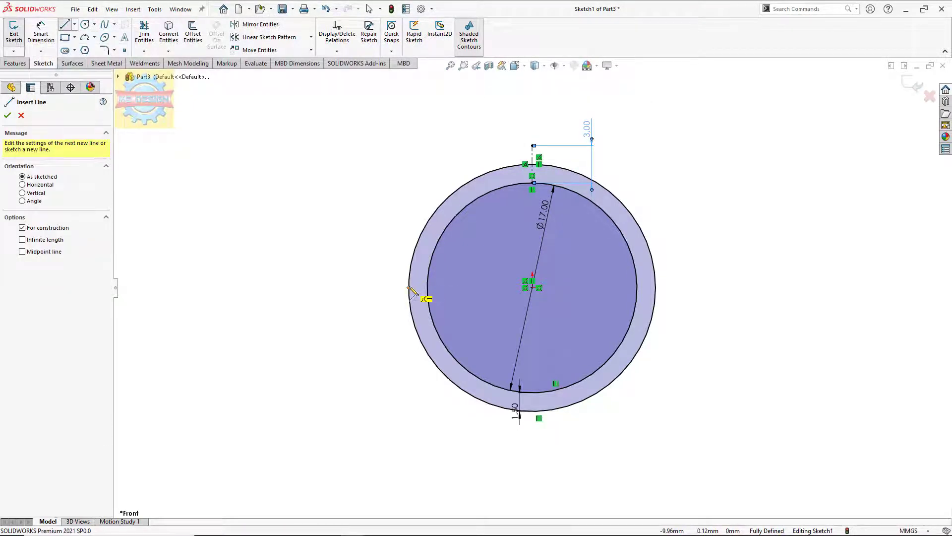
pyautogui.click(409, 287)
pyautogui.click(655, 287)
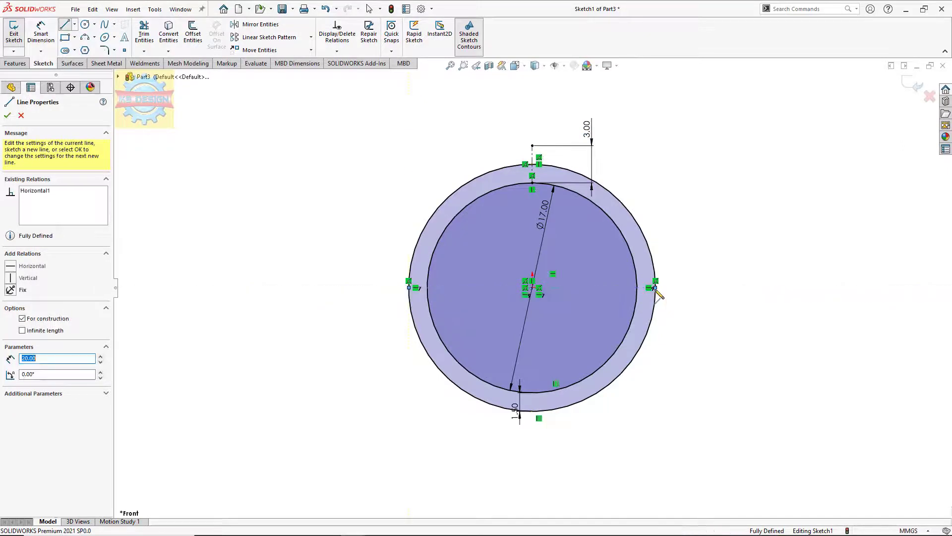
pyautogui.press('Escape')
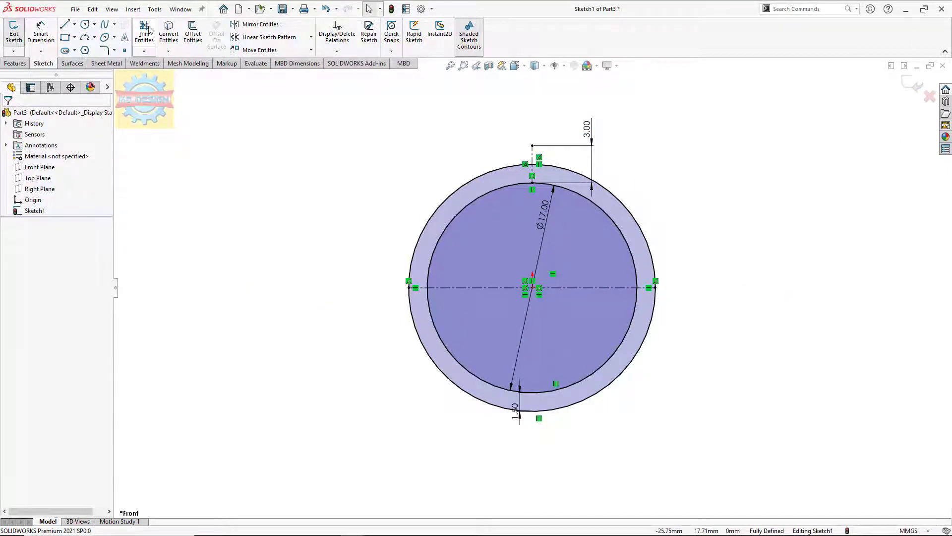
# Trim away the upper-left and upper-right arcs of the outer ring
pyautogui.click(144, 33)
pyautogui.moveTo(423, 231); pyautogui.dragTo(422, 233)
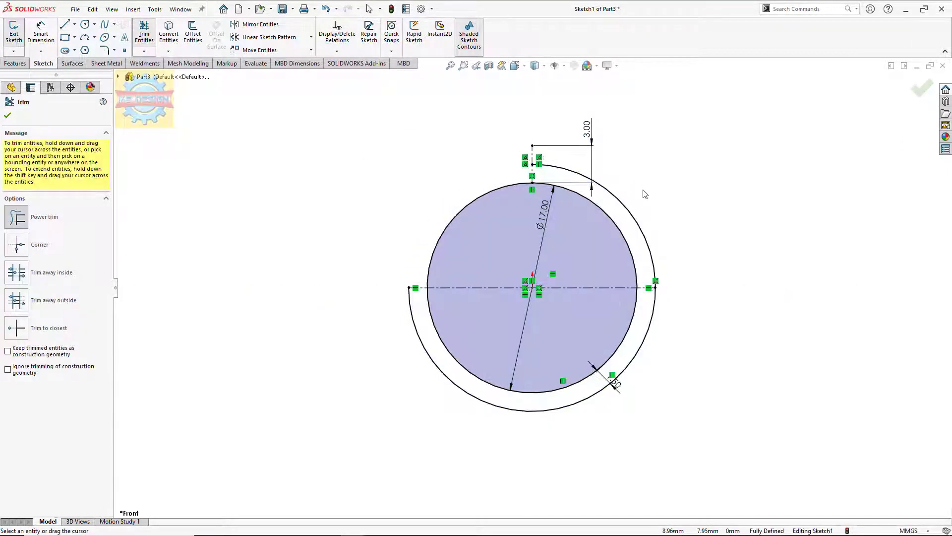
pyautogui.moveTo(631, 214); pyautogui.dragTo(629, 215)
pyautogui.press('Escape')
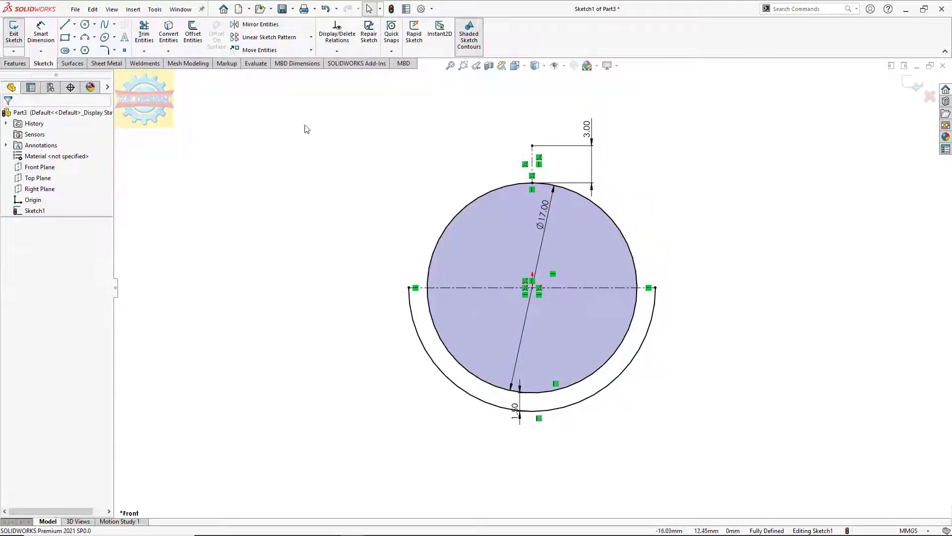
# Draw a spline from the centreline top to the arc's left end, with vertical and horizontal tangents
pyautogui.click(105, 24)
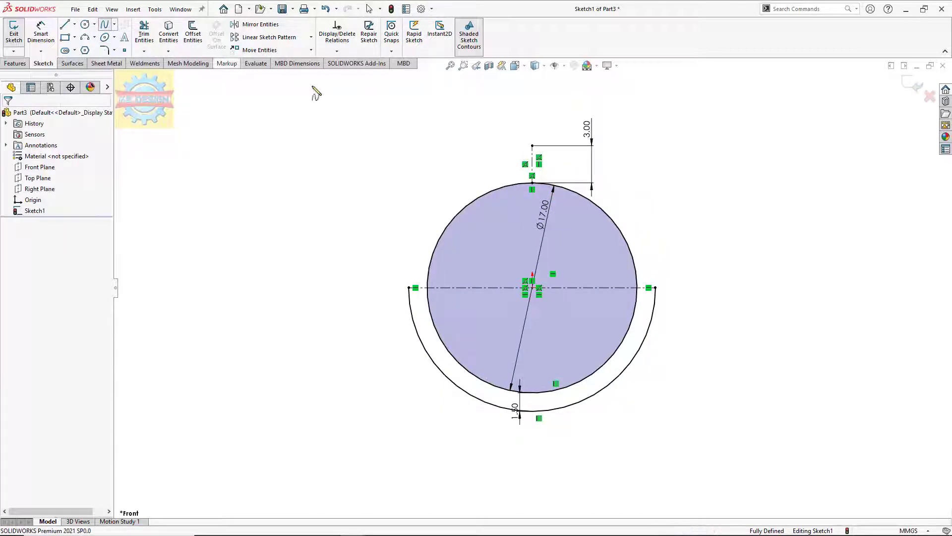
pyautogui.click(532, 145)
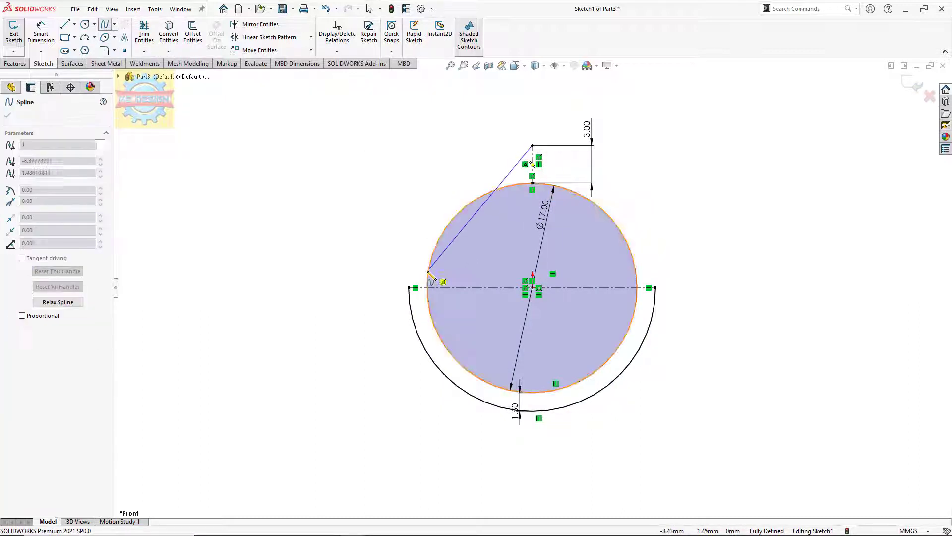
pyautogui.doubleClick(410, 288)
pyautogui.click(442, 248)
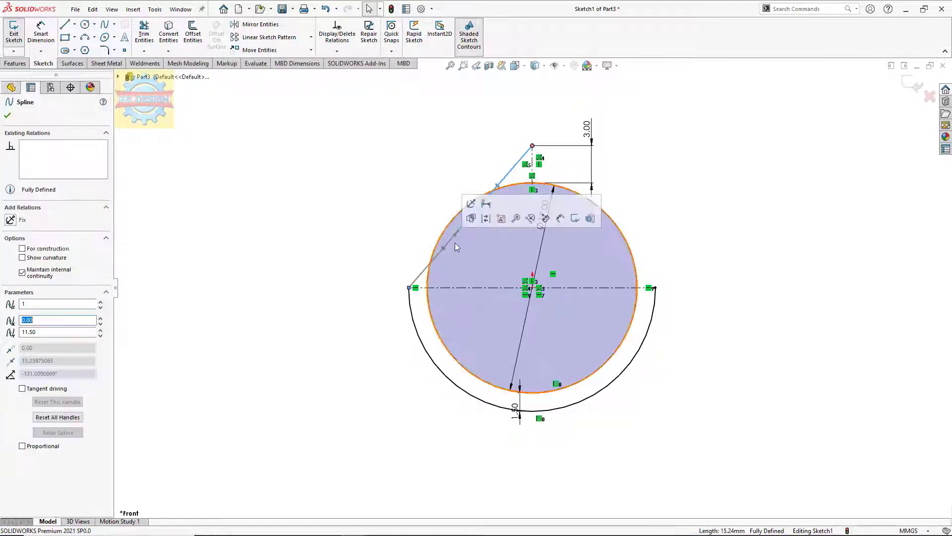
pyautogui.moveTo(458, 236); pyautogui.dragTo(406, 229)
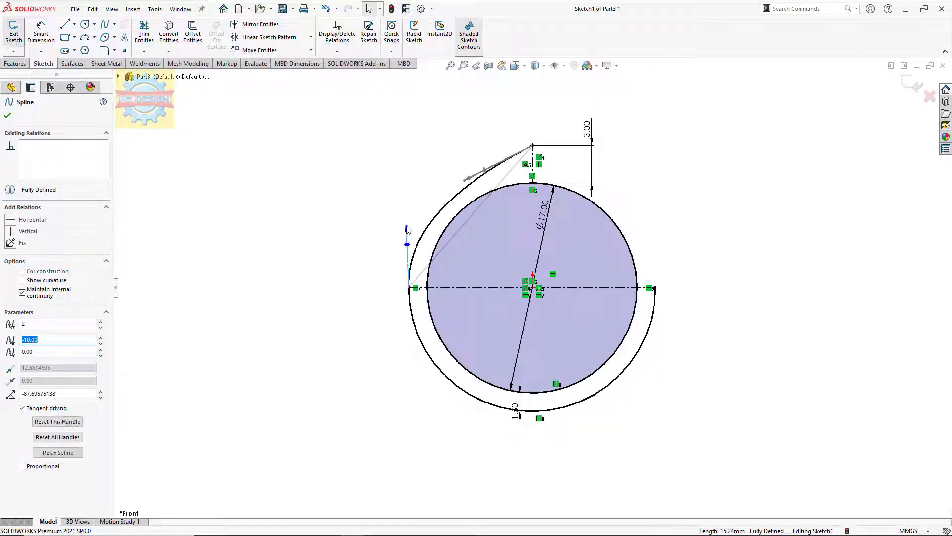
pyautogui.click(7, 231)
pyautogui.moveTo(467, 182); pyautogui.dragTo(466, 170)
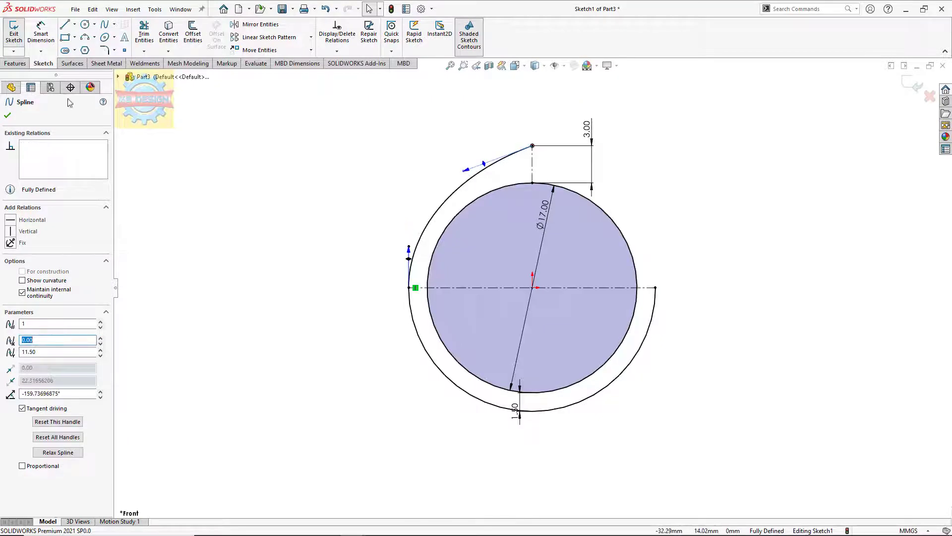
pyautogui.click(8, 115)
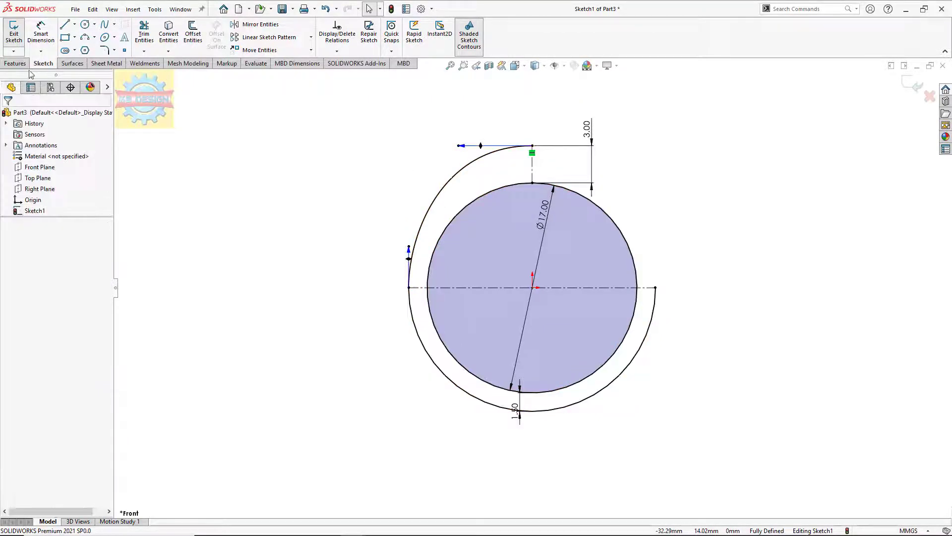
# Dimension the spline's tangent handles to 22.00 and 14.60
pyautogui.click(48, 41)
pyautogui.click(410, 259)
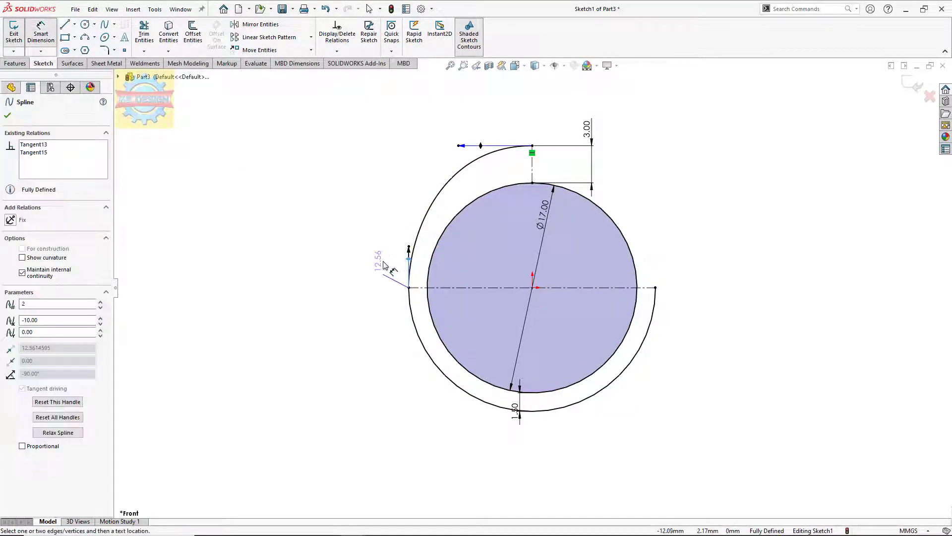
pyautogui.click(376, 257)
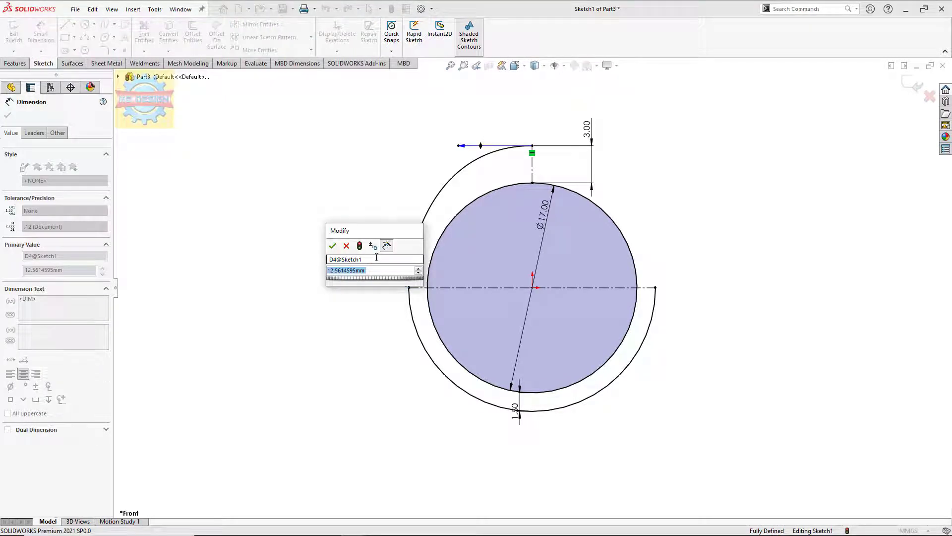
pyautogui.write('22')
pyautogui.press('Return')
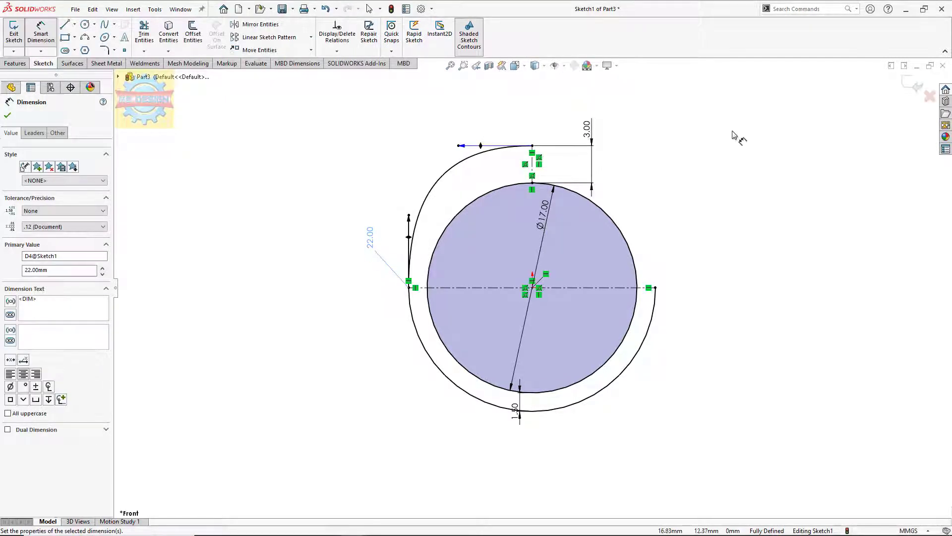
pyautogui.click(484, 149)
pyautogui.click(514, 115)
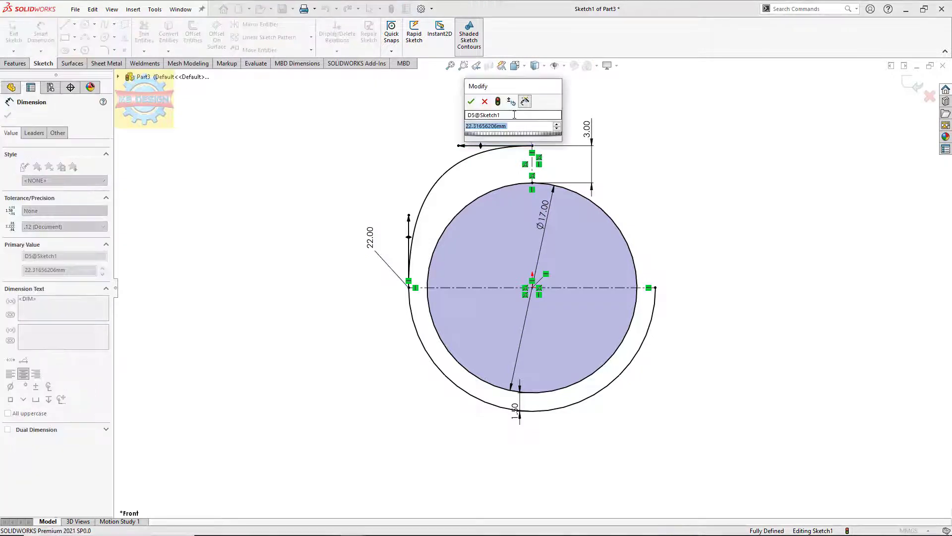
pyautogui.write('14.6')
pyautogui.press('Return')
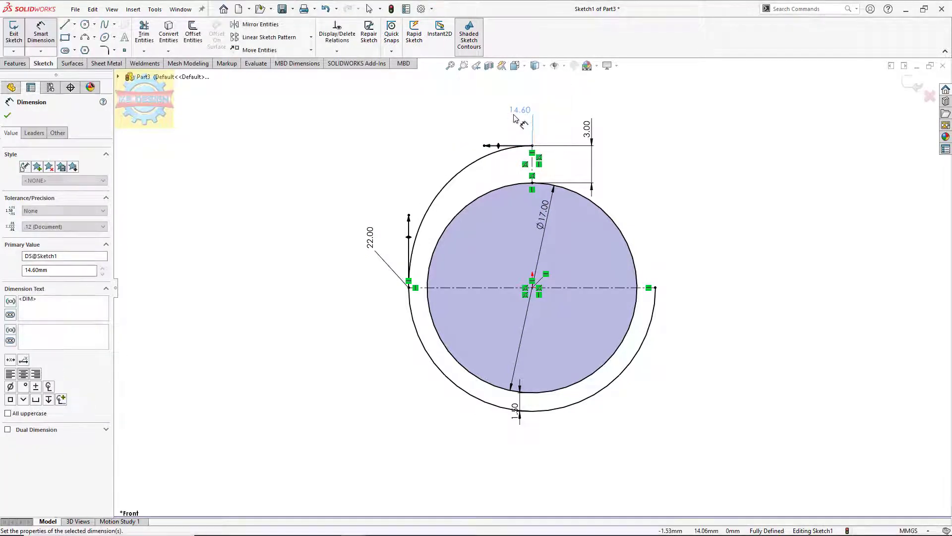
pyautogui.press('Escape')
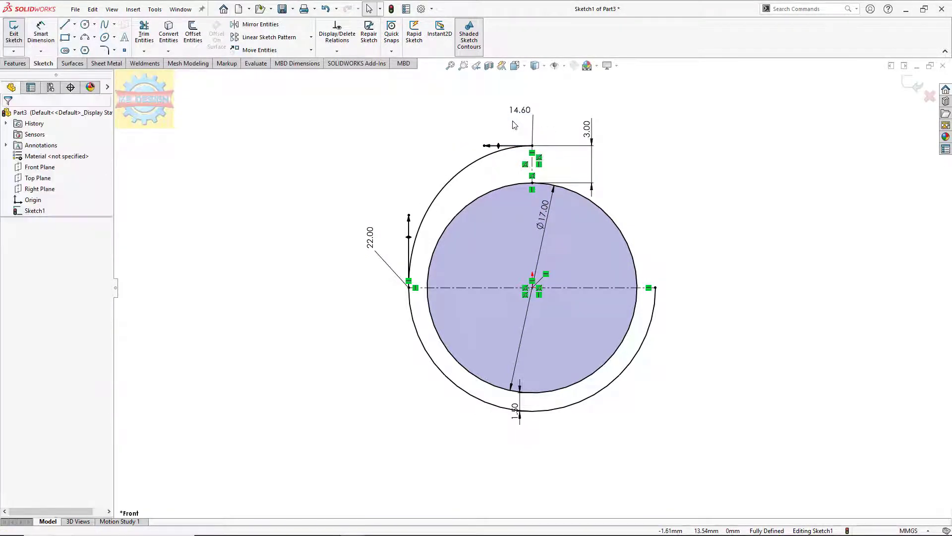
pyautogui.click(370, 248)
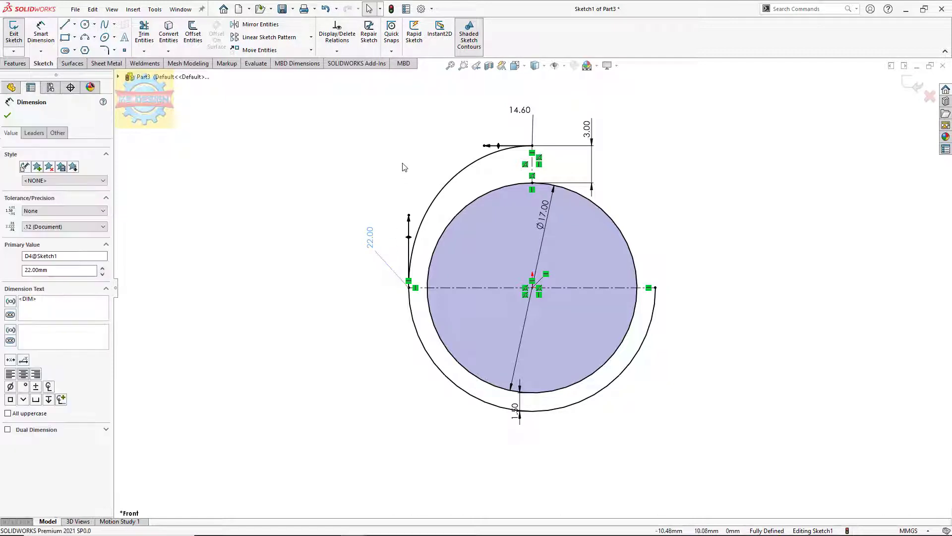
pyautogui.click(403, 164)
# Mirror the spline about the vertical centreline to close the ring, then exit the sketch
pyautogui.click(235, 25)
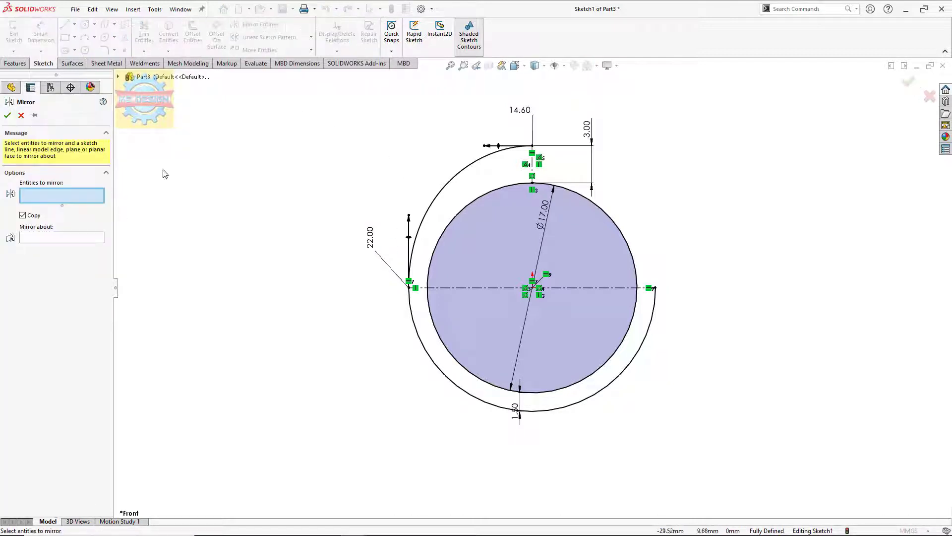
pyautogui.click(433, 202)
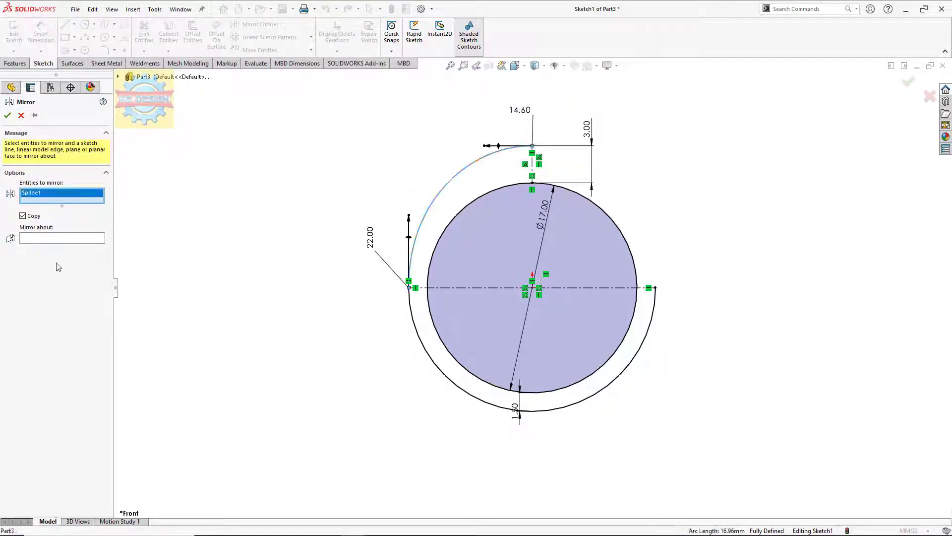
pyautogui.click(58, 242)
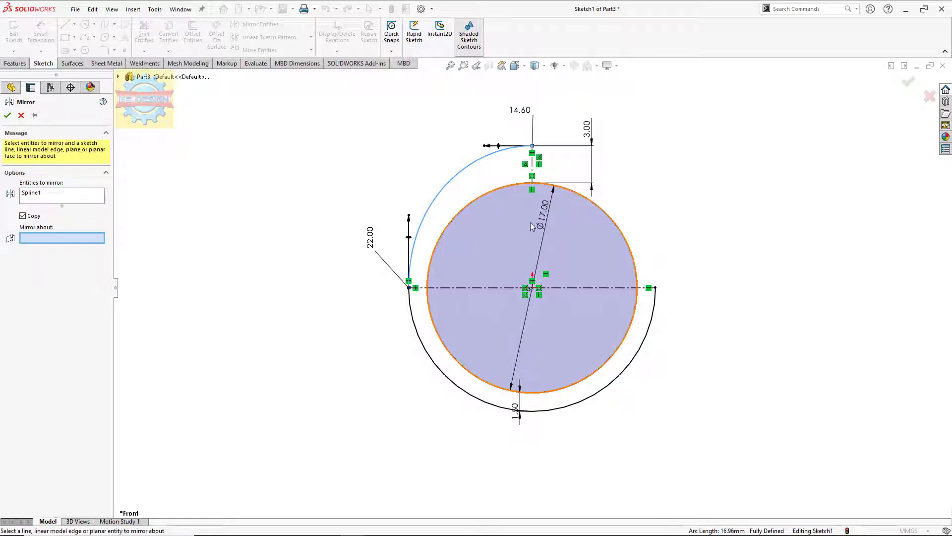
pyautogui.click(535, 163)
pyautogui.click(7, 115)
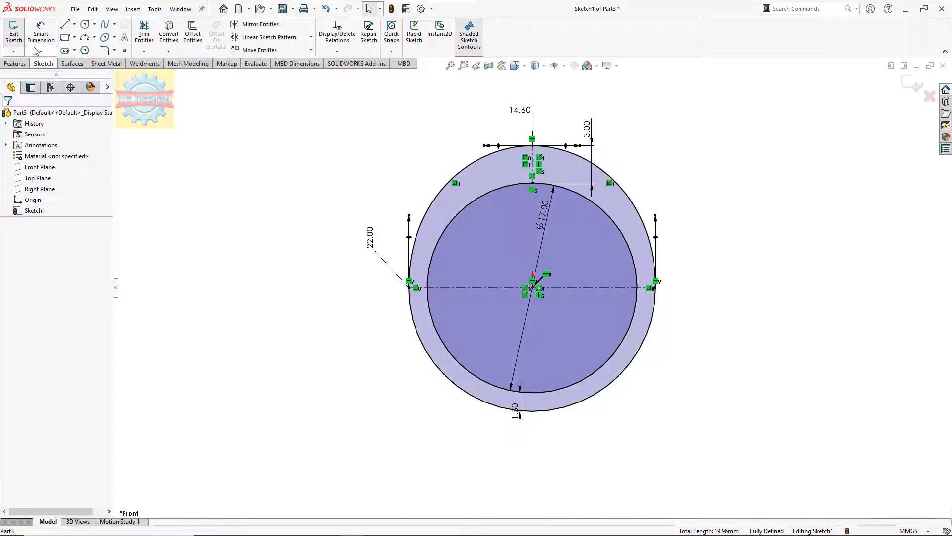
pyautogui.click(15, 35)
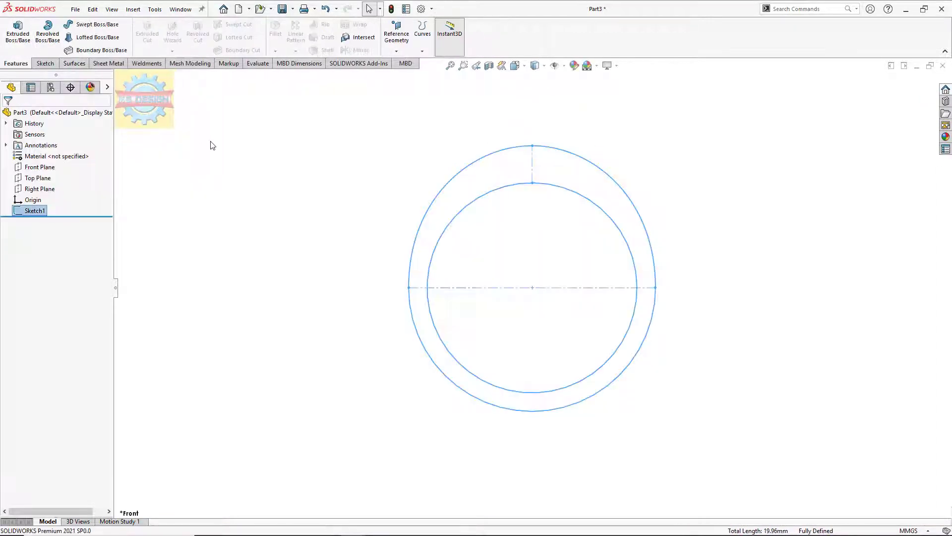
# Start a sketch on the Right Plane and draw a short vertical centerline below the origin
pyautogui.click(38, 192)
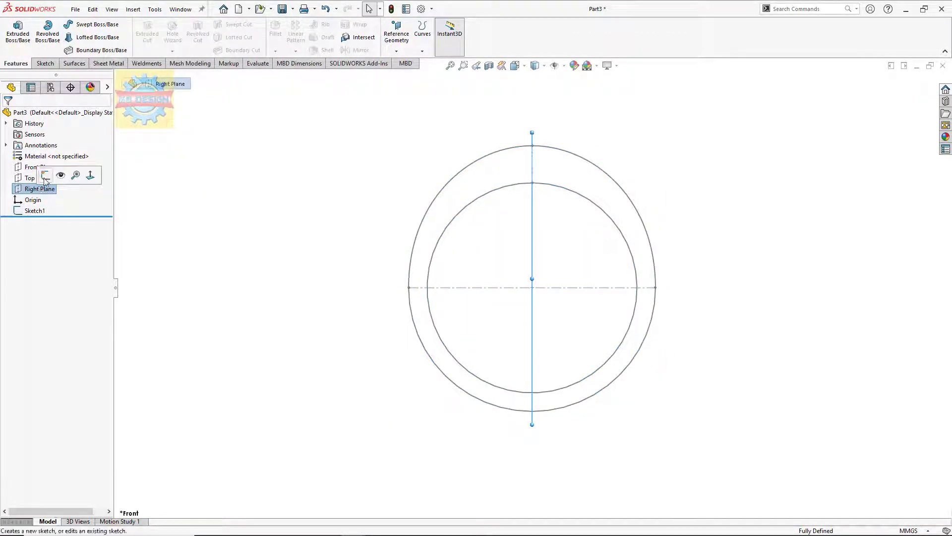
pyautogui.click(44, 176)
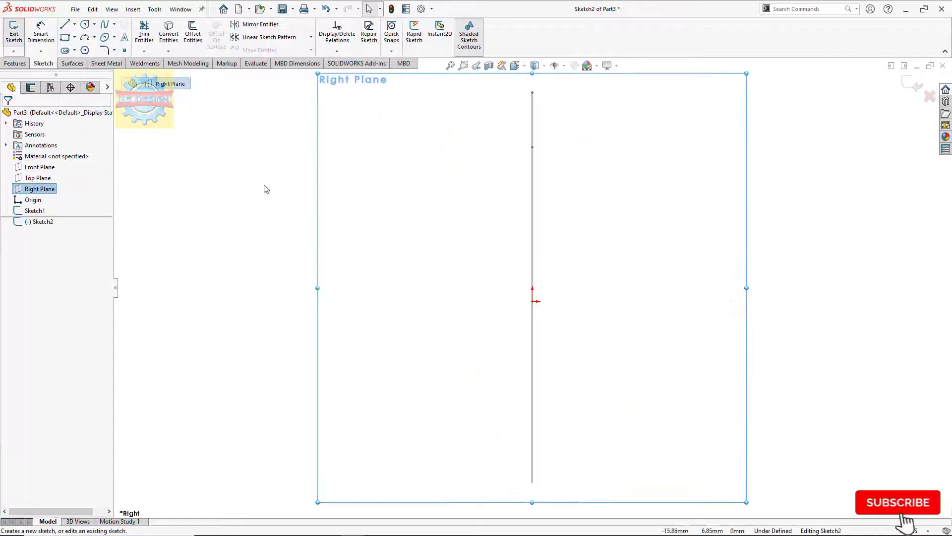
pyautogui.click(74, 25)
pyautogui.click(85, 46)
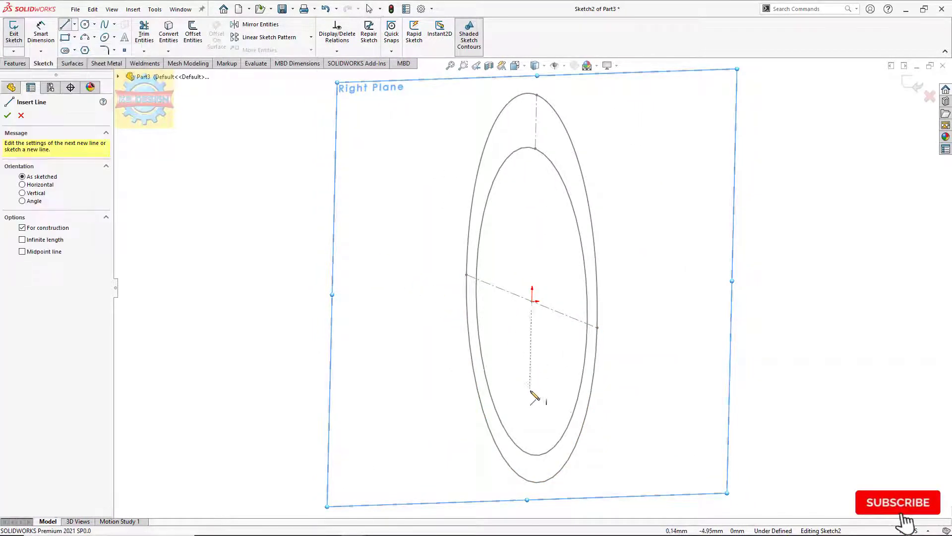
pyautogui.click(532, 411)
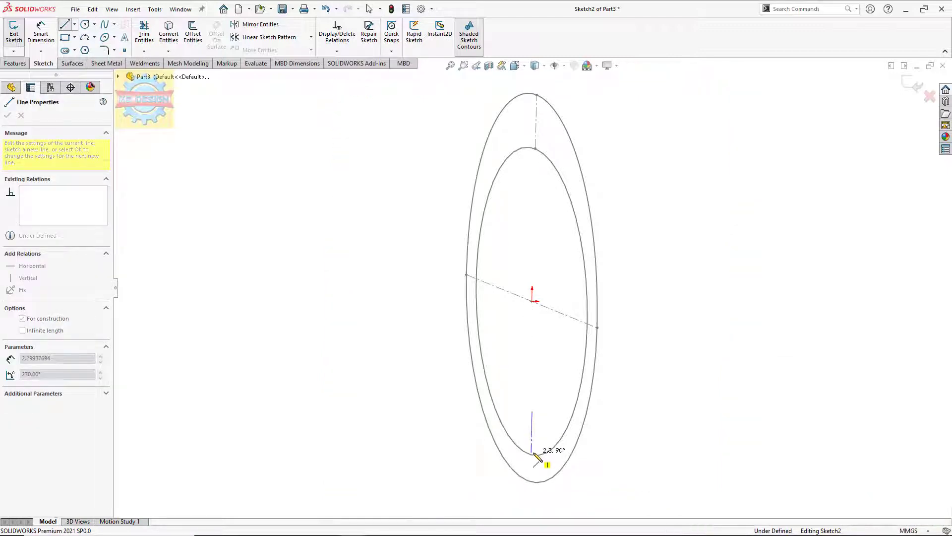
pyautogui.click(533, 453)
pyautogui.press('Escape')
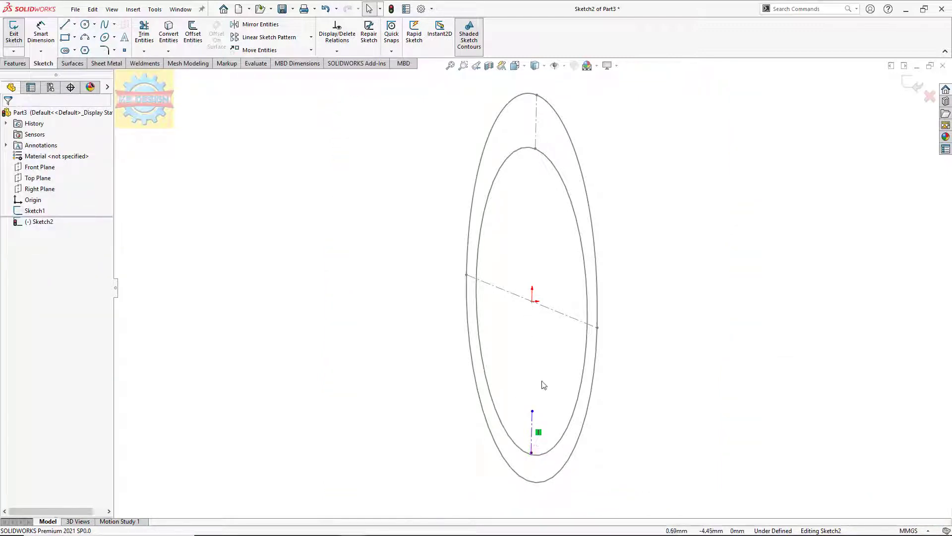
pyautogui.press('space')
pyautogui.click(499, 371)
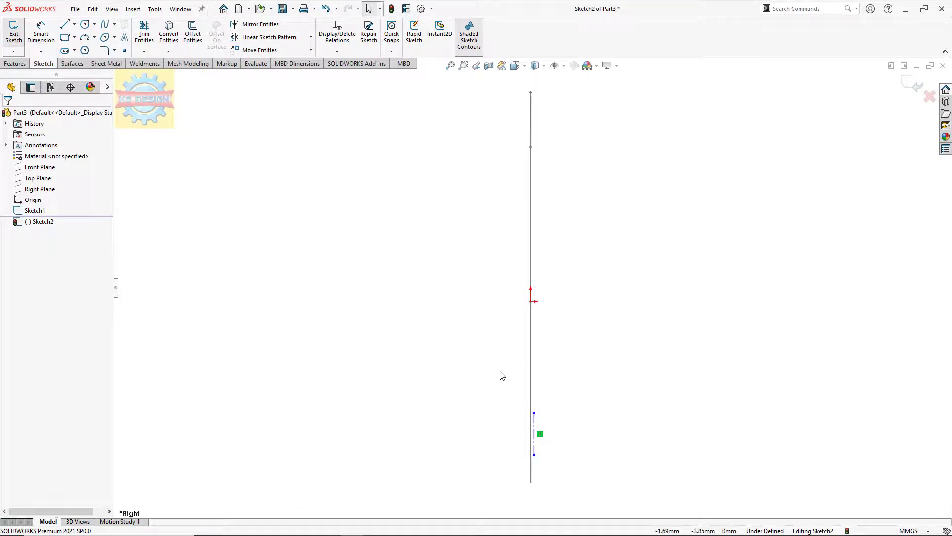
# Undo a first pierce attempt and extend the centerline below the outer loop
pyautogui.click(337, 51)
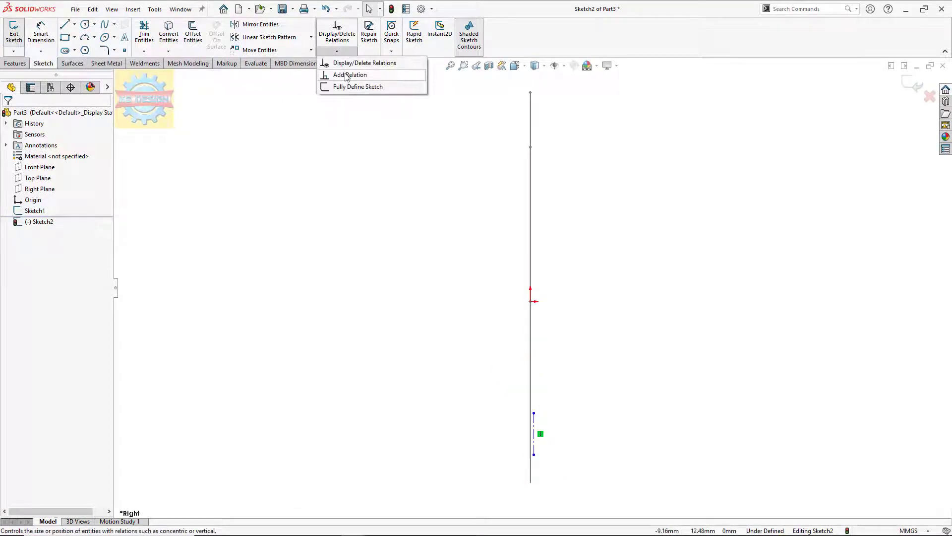
pyautogui.click(350, 74)
pyautogui.click(534, 413)
pyautogui.moveTo(534, 414); pyautogui.dragTo(548, 460, button='middle')
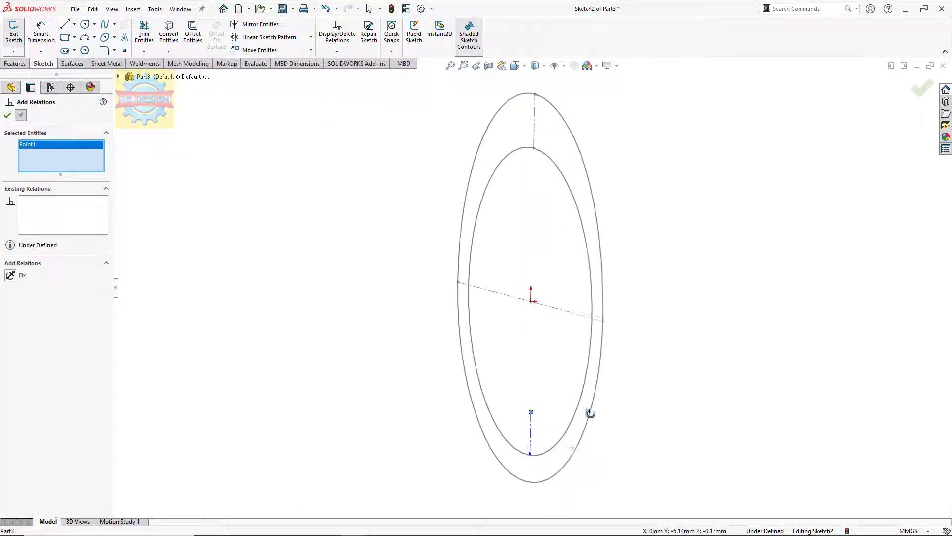
pyautogui.click(546, 457)
pyautogui.click(10, 299)
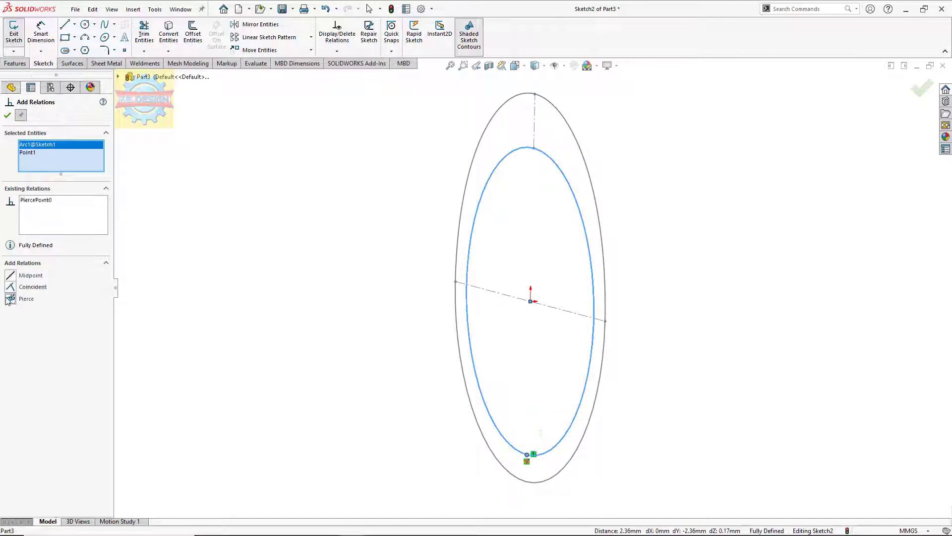
pyautogui.press('Escape')
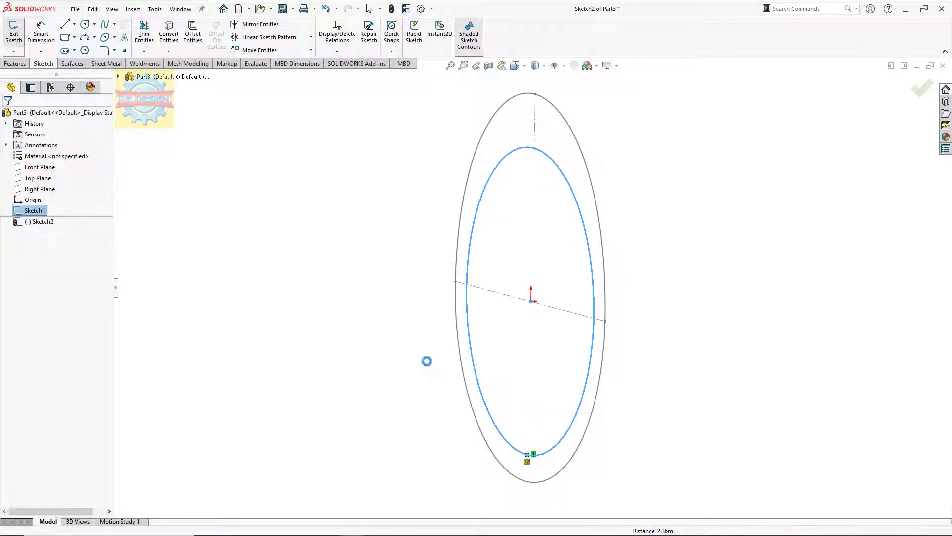
pyautogui.hotkey('ctrl', 'z')
pyautogui.press('Escape')
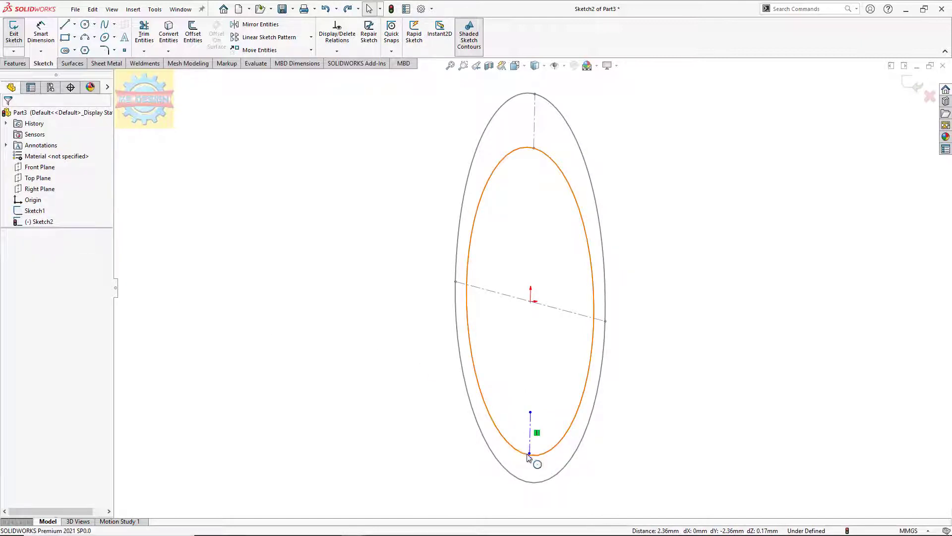
pyautogui.moveTo(529, 455); pyautogui.dragTo(525, 499)
pyautogui.press('Escape')
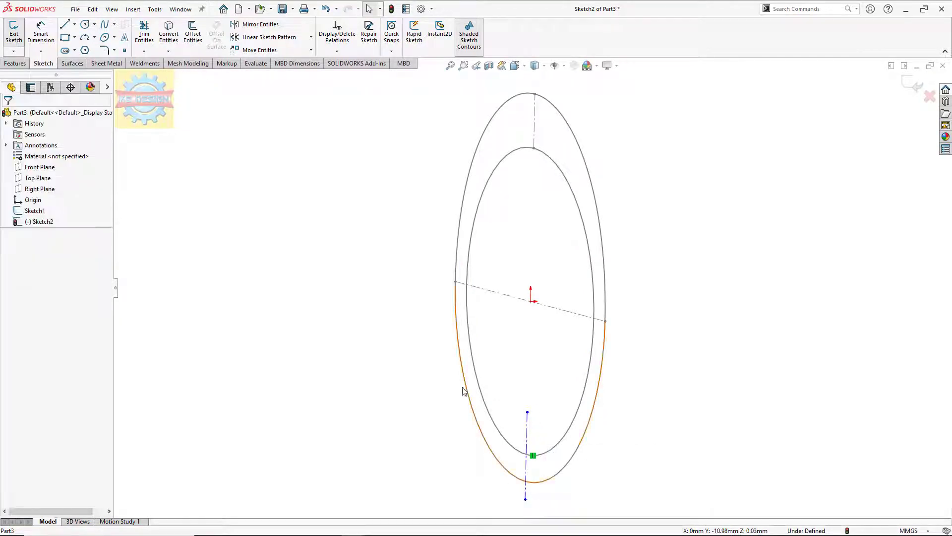
# Add a Pierce relation between the centerline's upper point and the inner circle
pyautogui.click(337, 51)
pyautogui.click(349, 74)
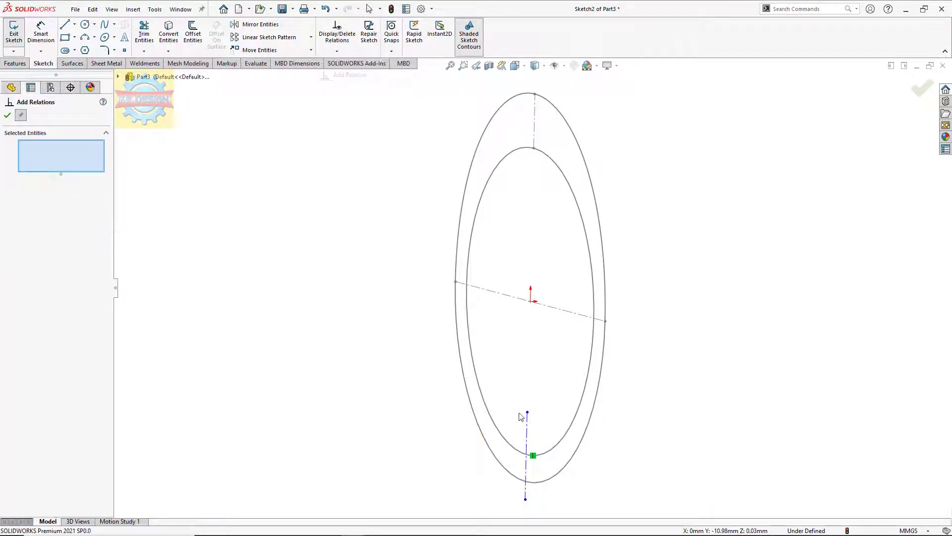
pyautogui.click(527, 413)
pyautogui.click(522, 453)
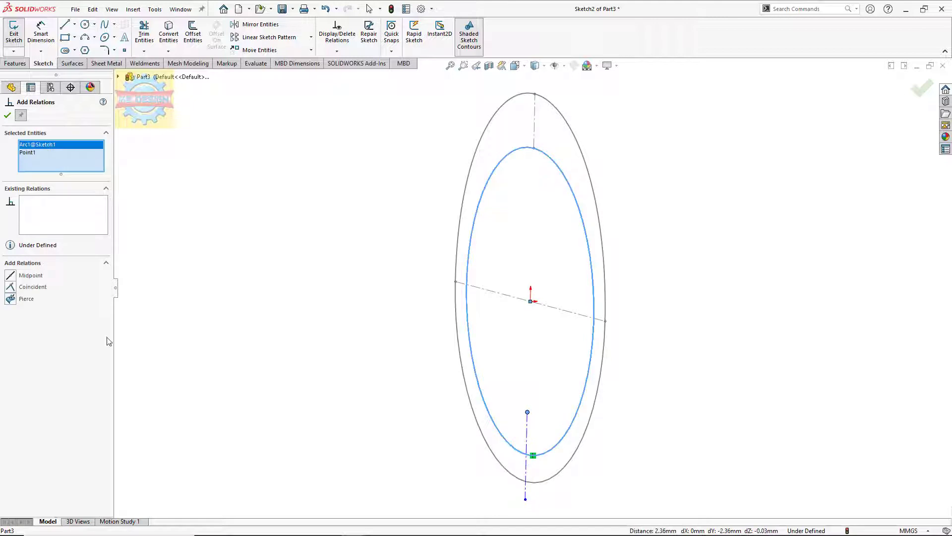
pyautogui.click(11, 298)
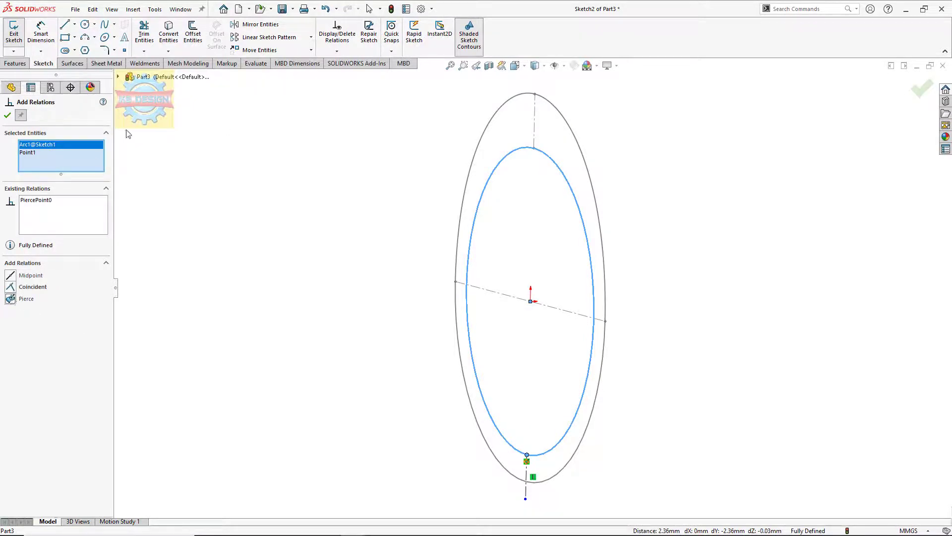
# Pierce the centerline's bottom point to Sketch1's outer loop
pyautogui.rightClick(70, 155)
pyautogui.click(99, 163)
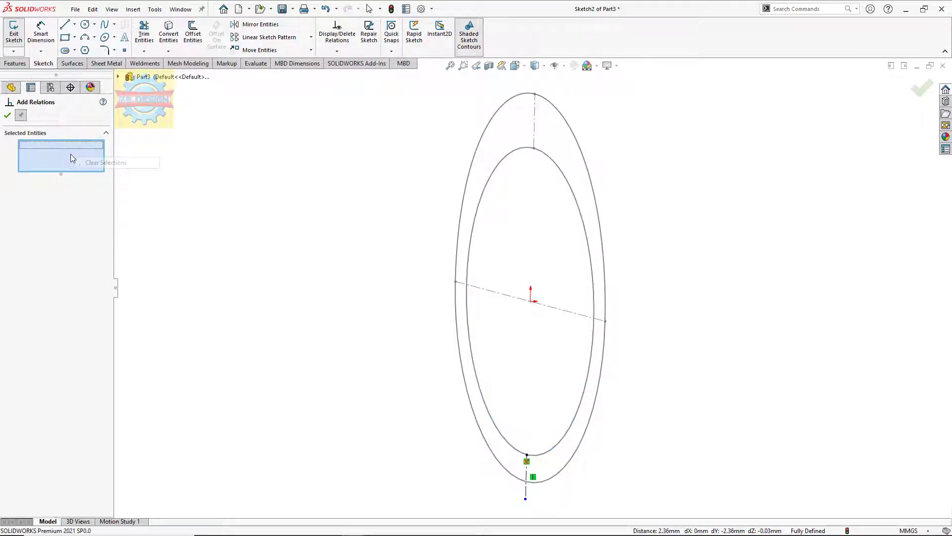
pyautogui.click(525, 497)
pyautogui.click(522, 482)
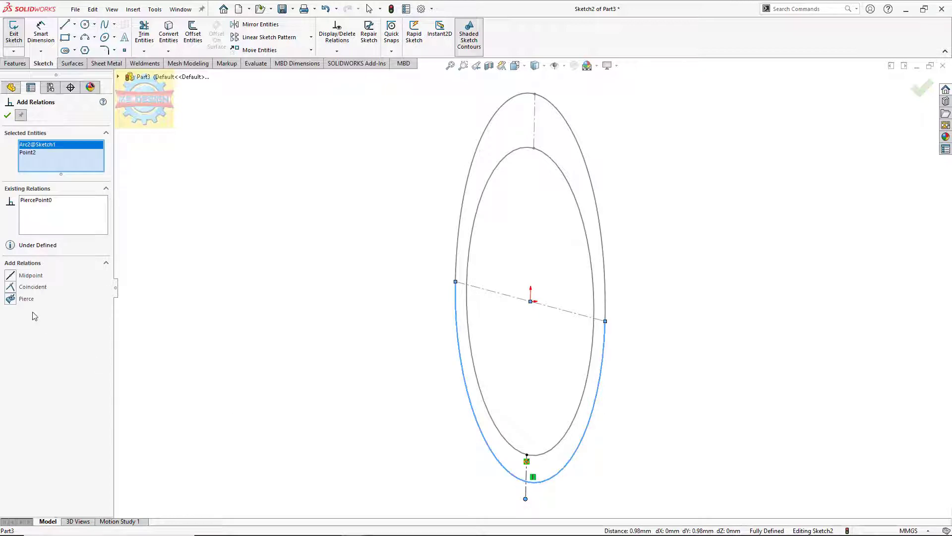
pyautogui.click(14, 301)
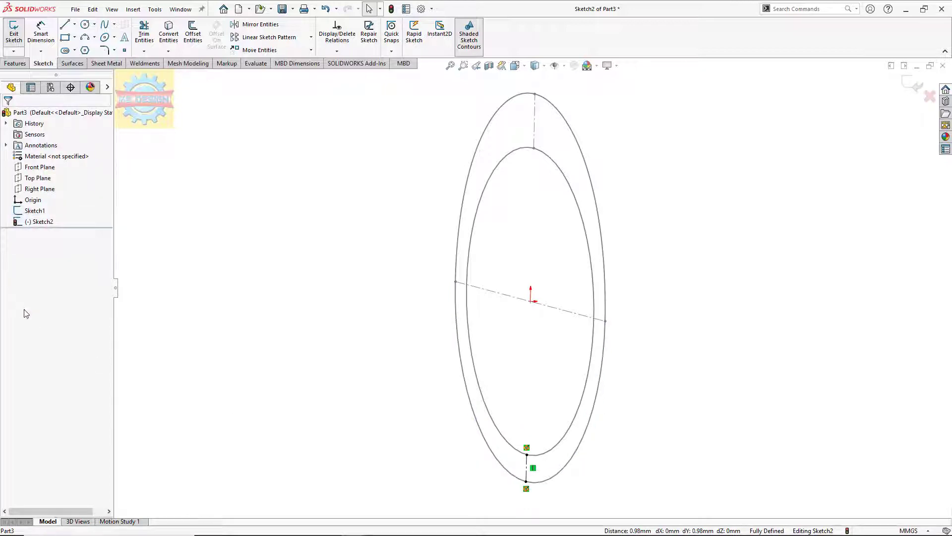
pyautogui.press('space')
pyautogui.click(400, 368)
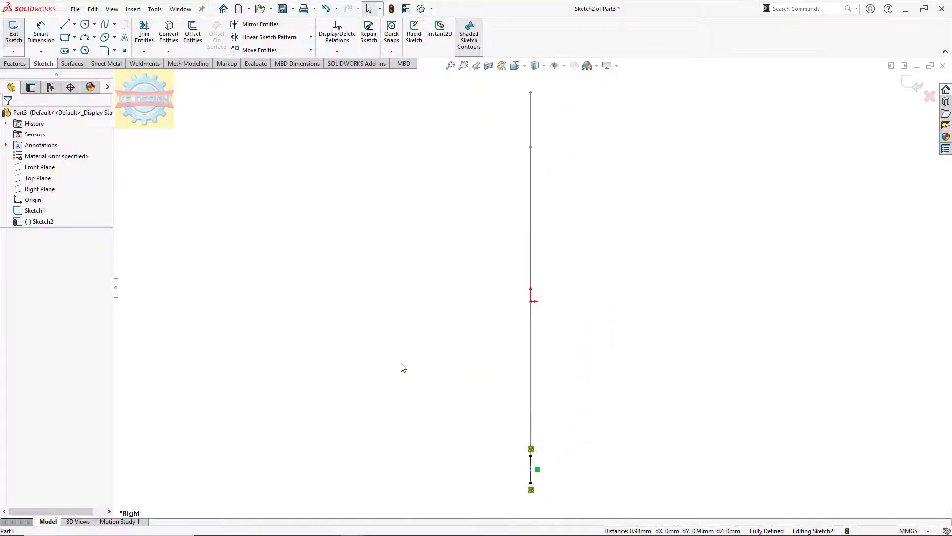
# Draw a centre-point rectangle centred on the centerline's bottom end
pyautogui.click(74, 38)
pyautogui.click(97, 62)
pyautogui.click(534, 471)
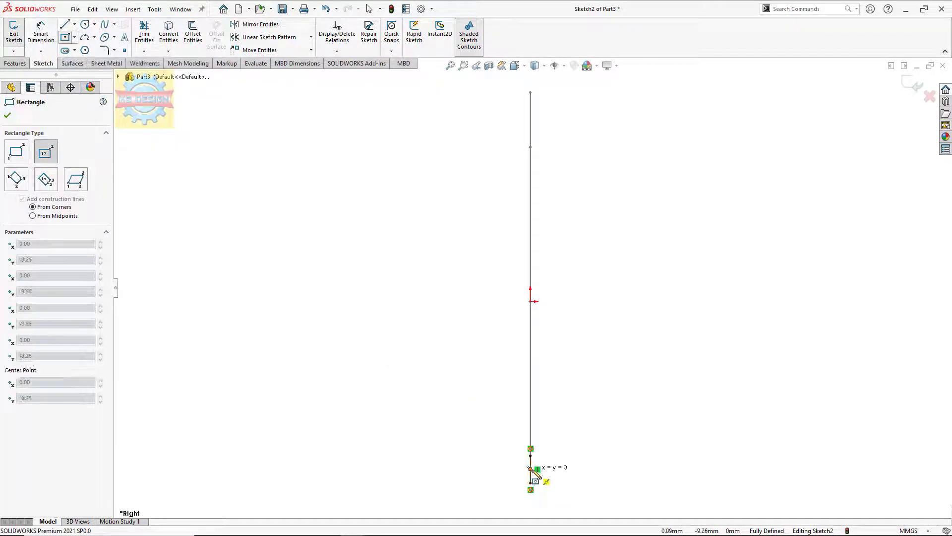
pyautogui.click(577, 455)
# Dimension the rectangle 3 mm wide by 1.5 mm high
pyautogui.click(41, 31)
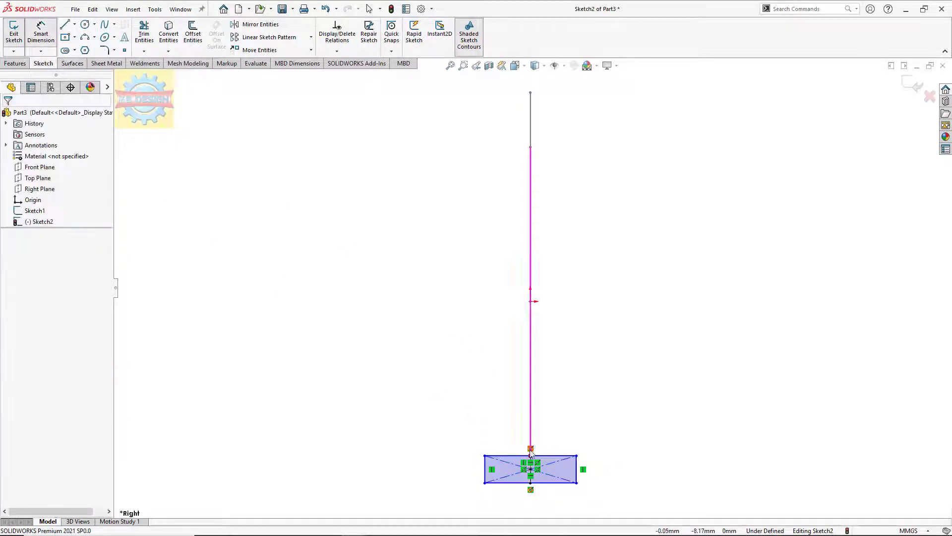
pyautogui.click(556, 456)
pyautogui.click(558, 448)
pyautogui.write('3')
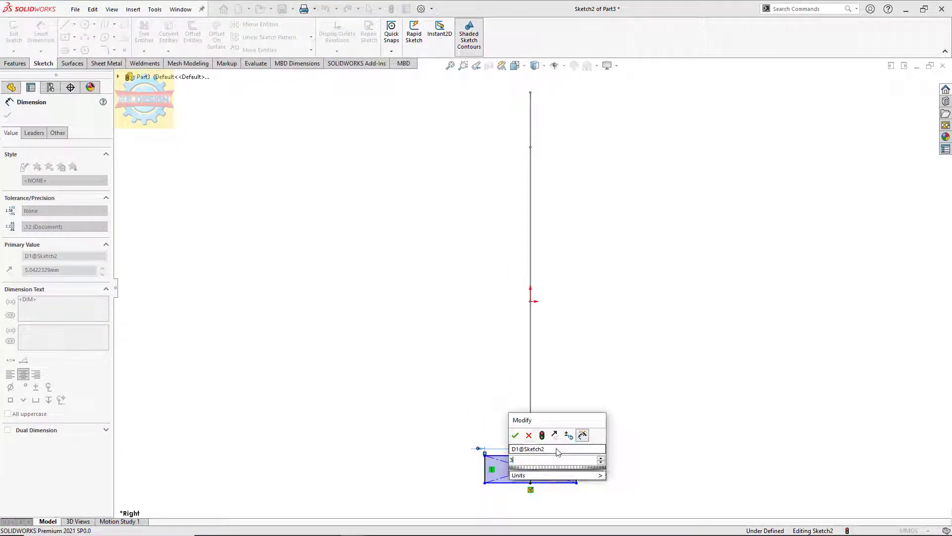
pyautogui.press('Return')
pyautogui.click(558, 474)
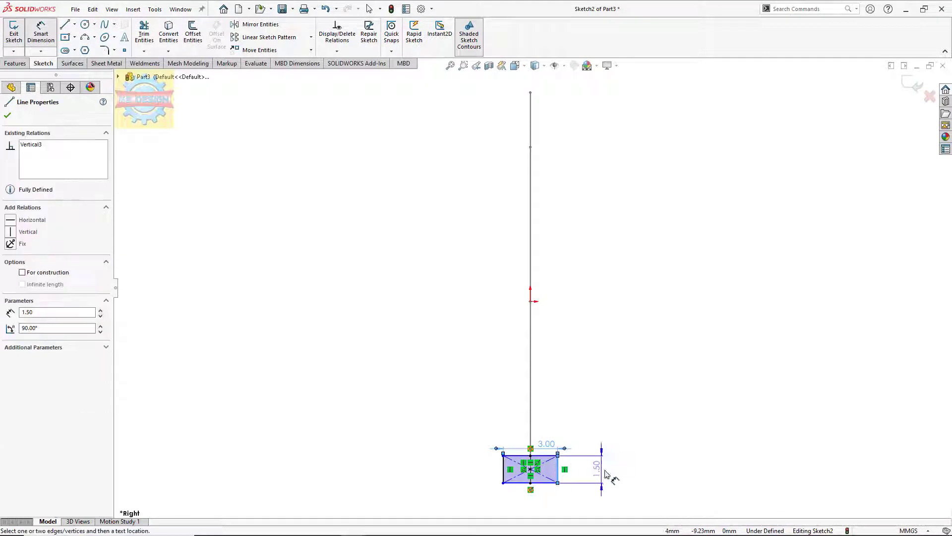
pyautogui.click(602, 469)
pyautogui.write('1.50mm')
pyautogui.press('Return')
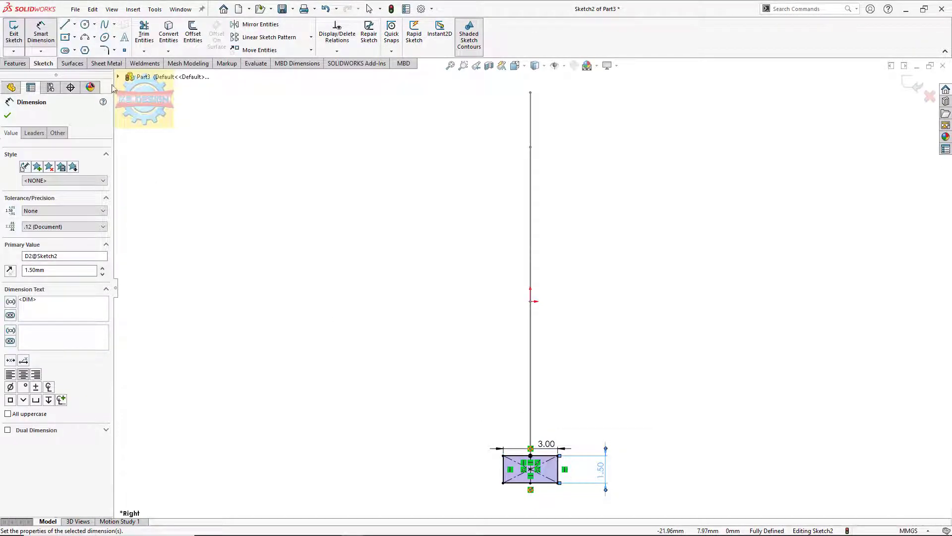
# Round all four rectangle corners with 0.3 mm fillets and exit the sketch
pyautogui.click(105, 50)
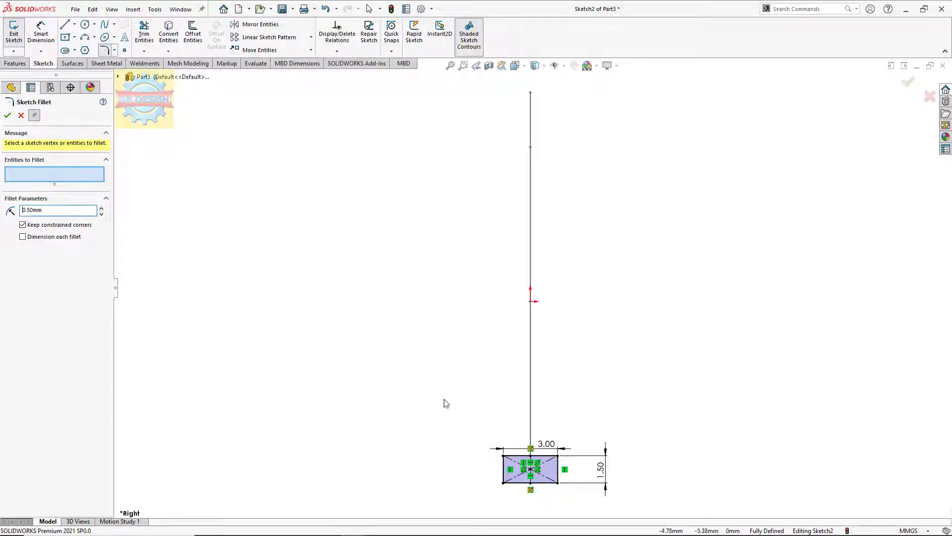
pyautogui.click(504, 456)
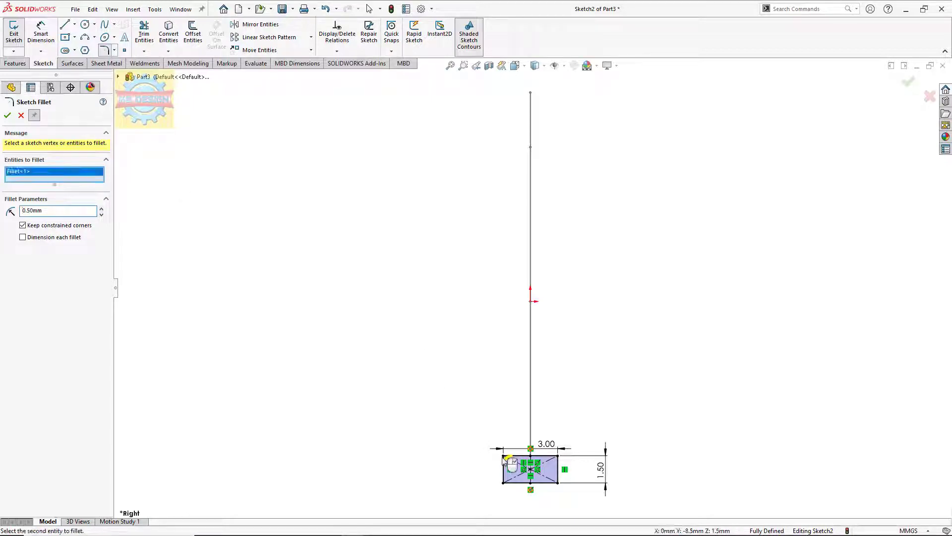
pyautogui.click(503, 482)
pyautogui.click(558, 481)
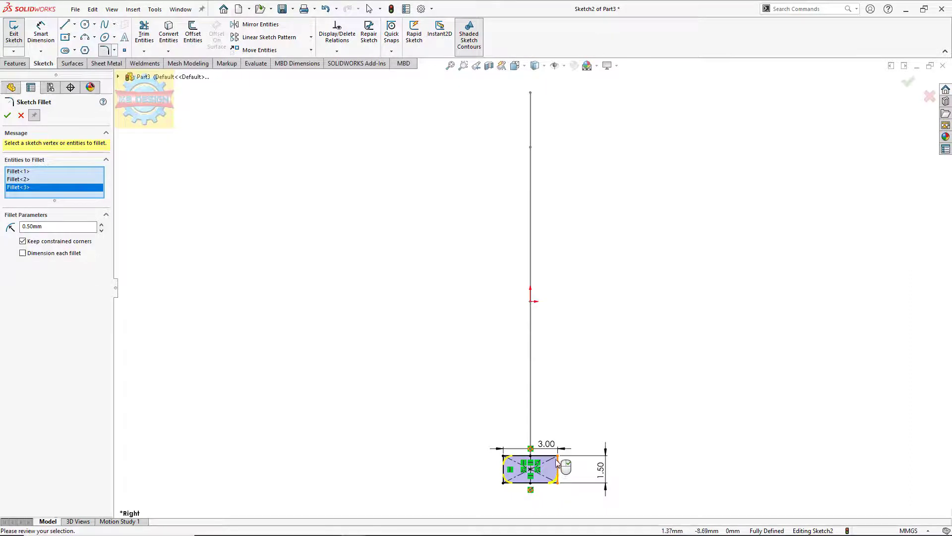
pyautogui.click(557, 457)
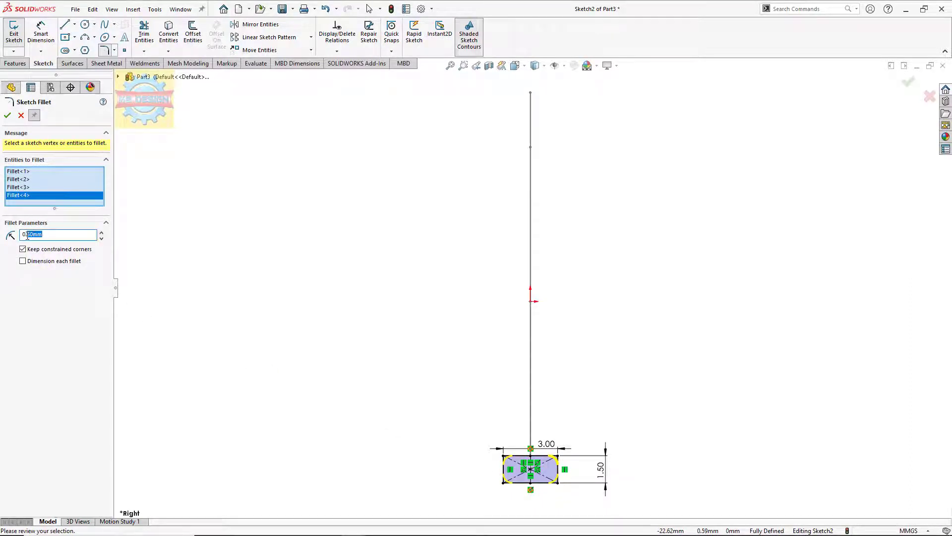
pyautogui.click(7, 115)
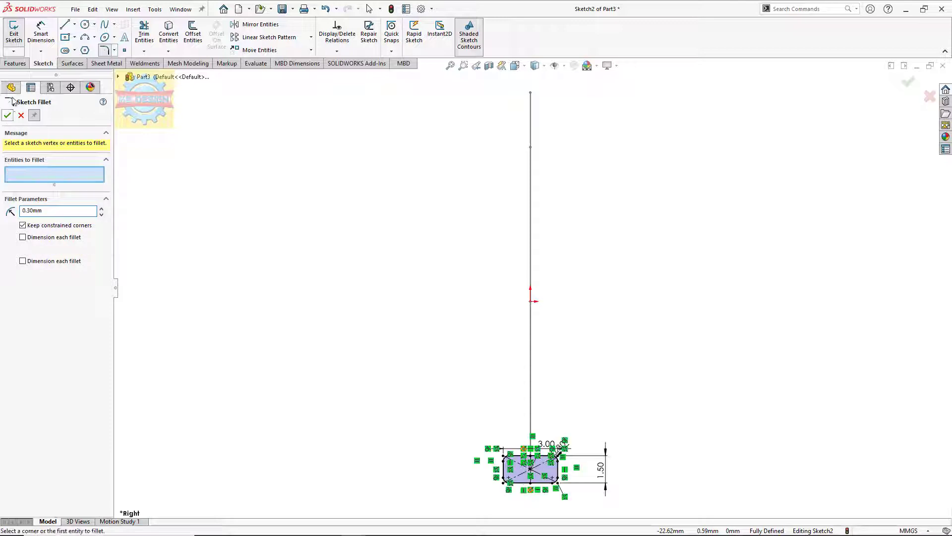
pyautogui.click(14, 34)
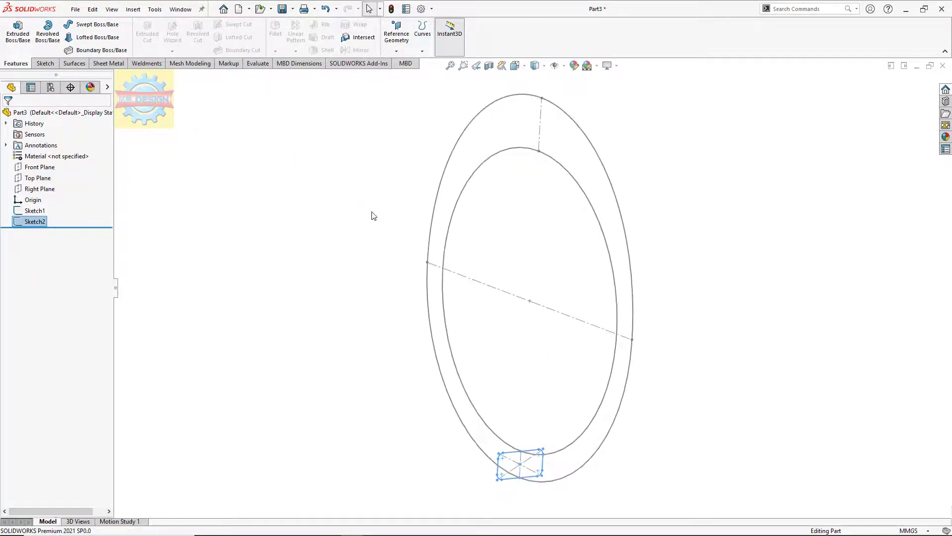
# Start a Right Plane sketch with a centre-point rectangle centred at the ring's top
pyautogui.click(40, 188)
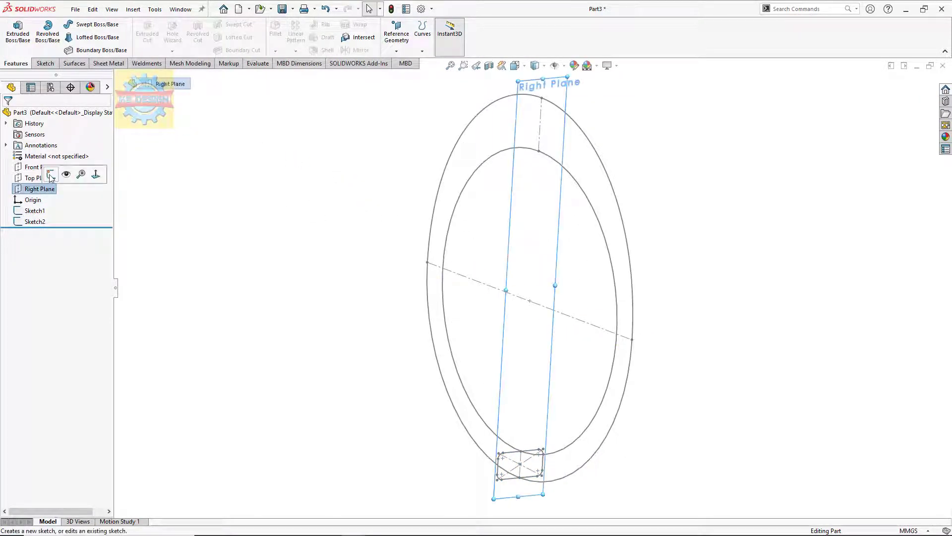
pyautogui.click(51, 175)
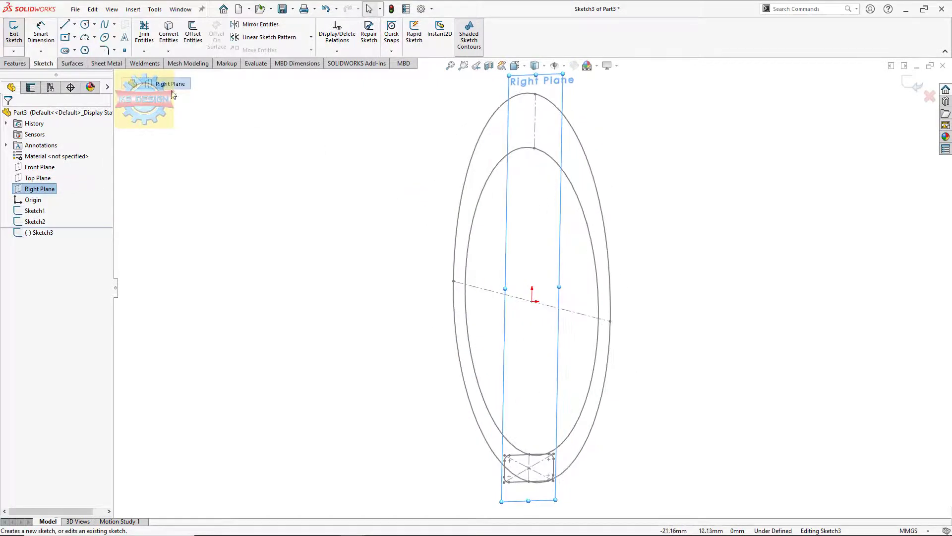
pyautogui.click(65, 38)
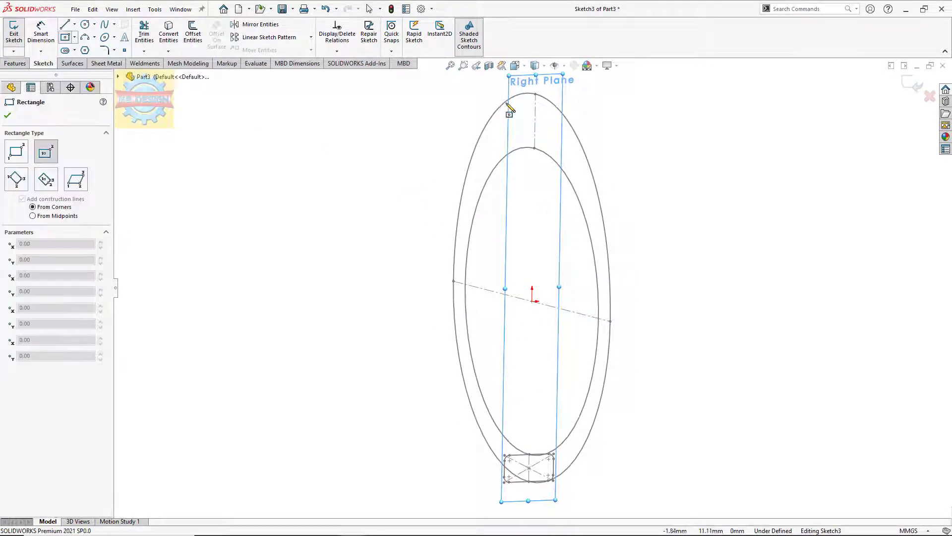
pyautogui.click(534, 120)
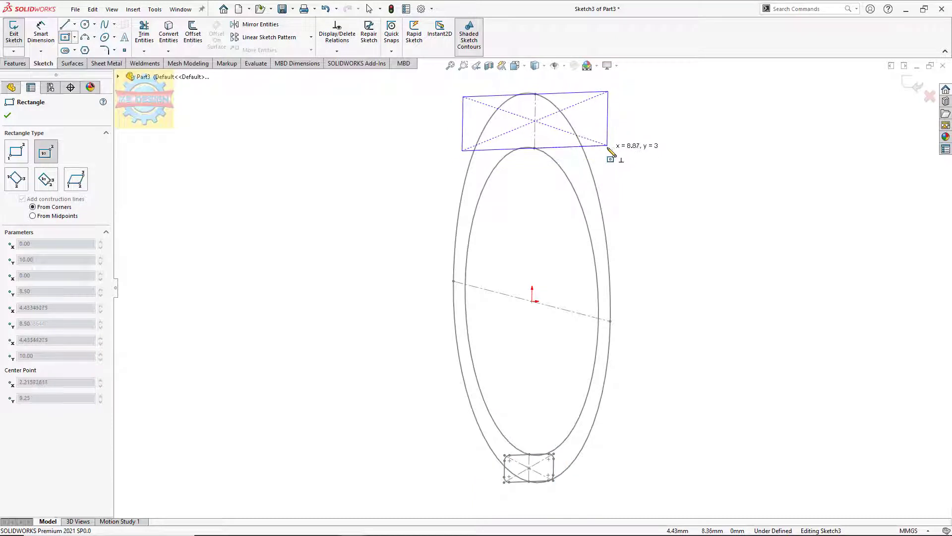
pyautogui.click(608, 145)
pyautogui.press('Escape')
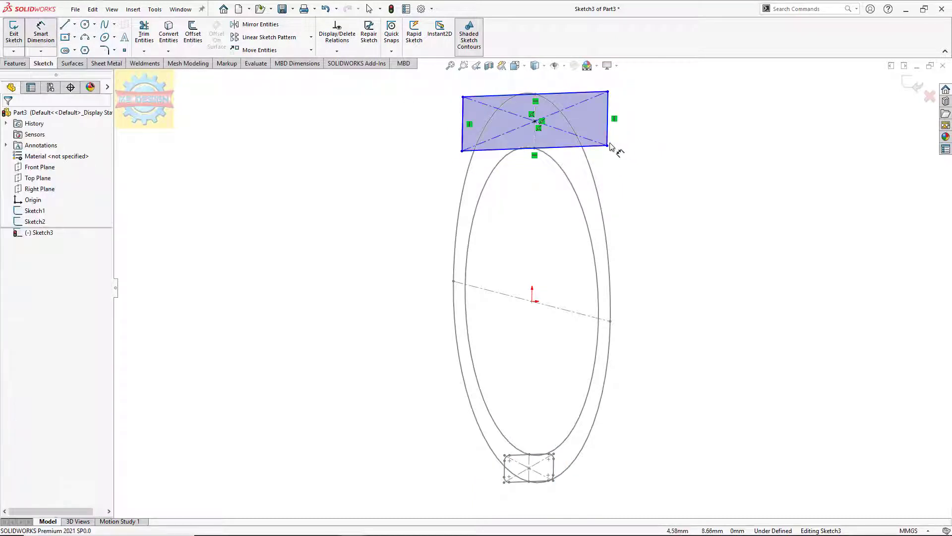
# Dimension the rectangle 3 mm high by 6 mm wide
pyautogui.click(608, 145)
pyautogui.click(609, 92)
pyautogui.click(650, 127)
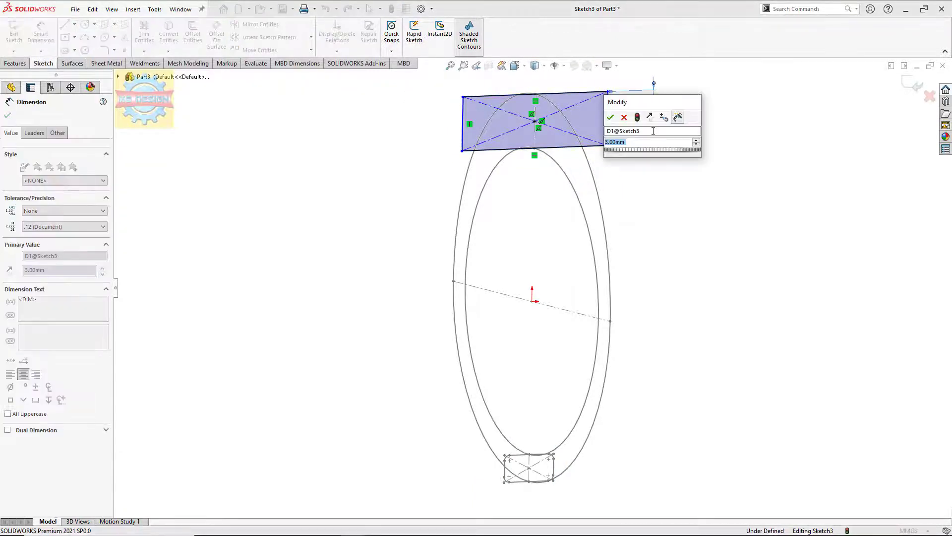
pyautogui.press('Return')
pyautogui.click(598, 147)
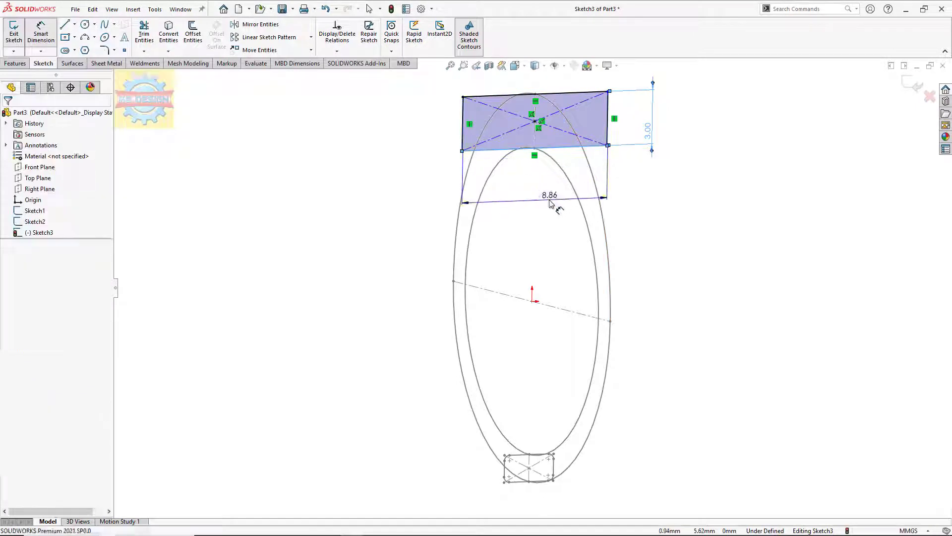
pyautogui.click(549, 201)
pyautogui.write('6')
pyautogui.press('Return')
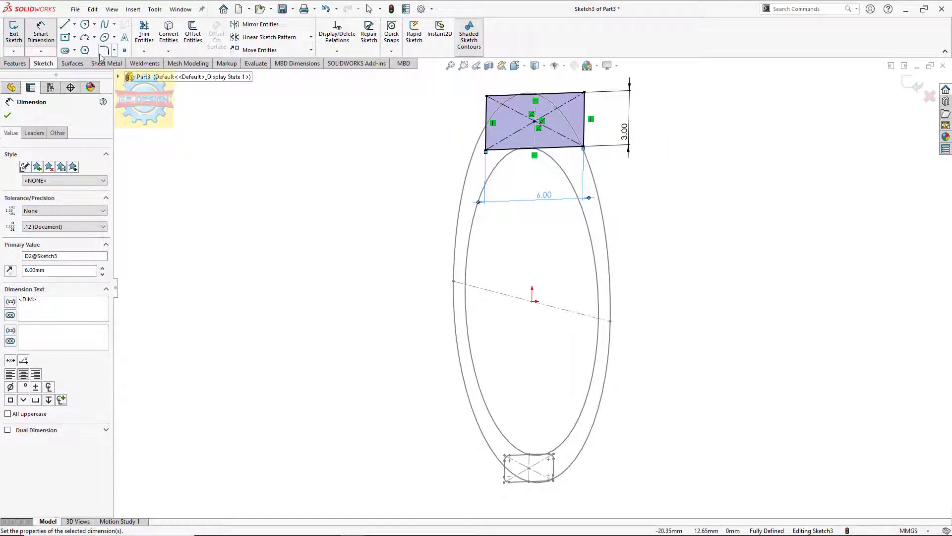
# Fillet all four rectangle corners at 0.60 mm and close Sketch3
pyautogui.click(107, 50)
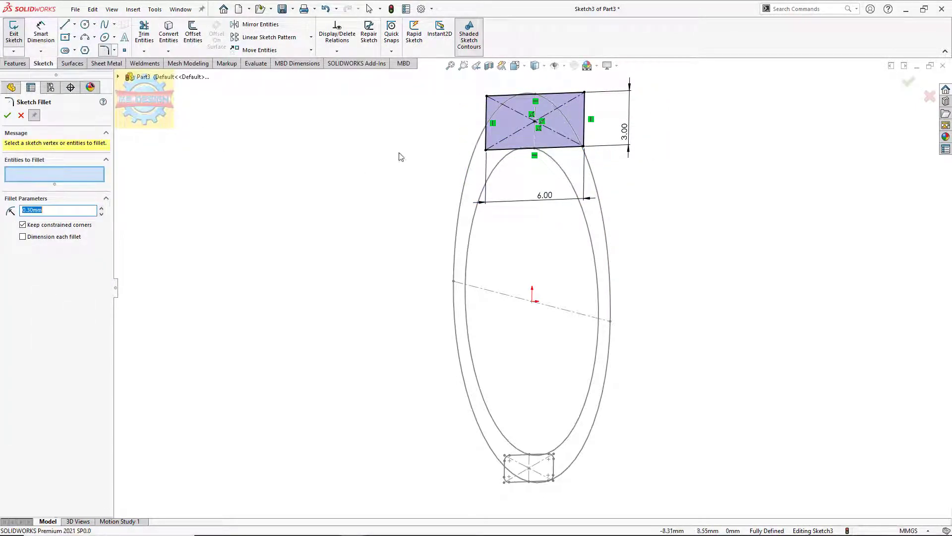
pyautogui.write('1')
pyautogui.click(486, 150)
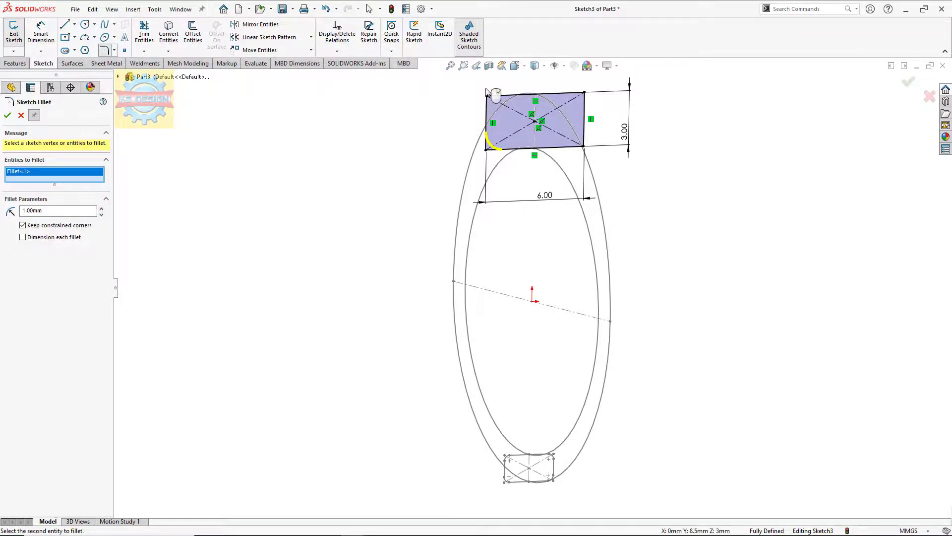
pyautogui.click(486, 96)
pyautogui.click(584, 92)
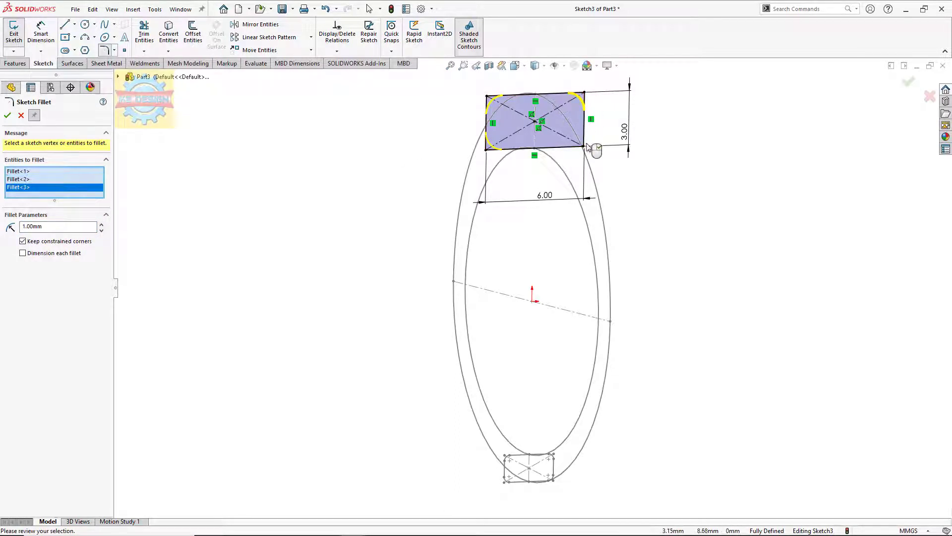
pyautogui.click(584, 147)
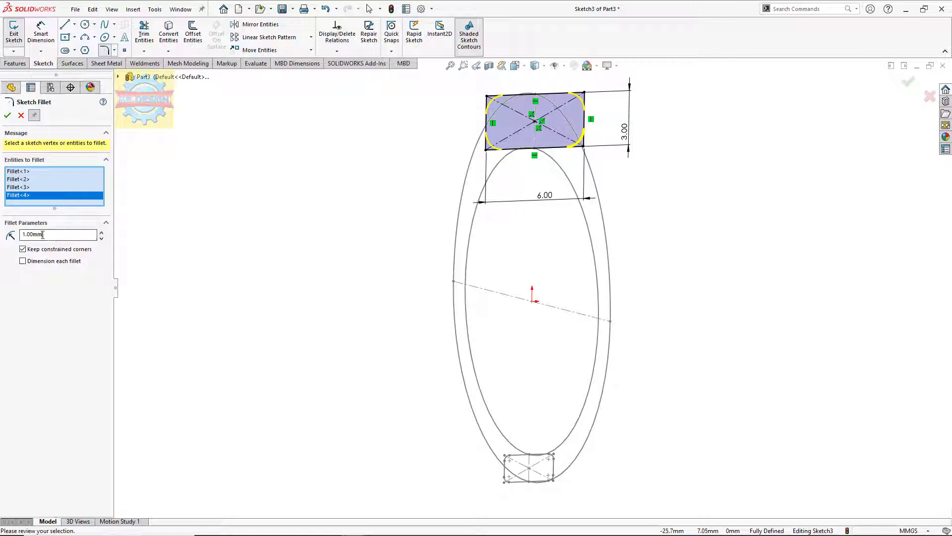
pyautogui.write('6')
pyautogui.press('Return')
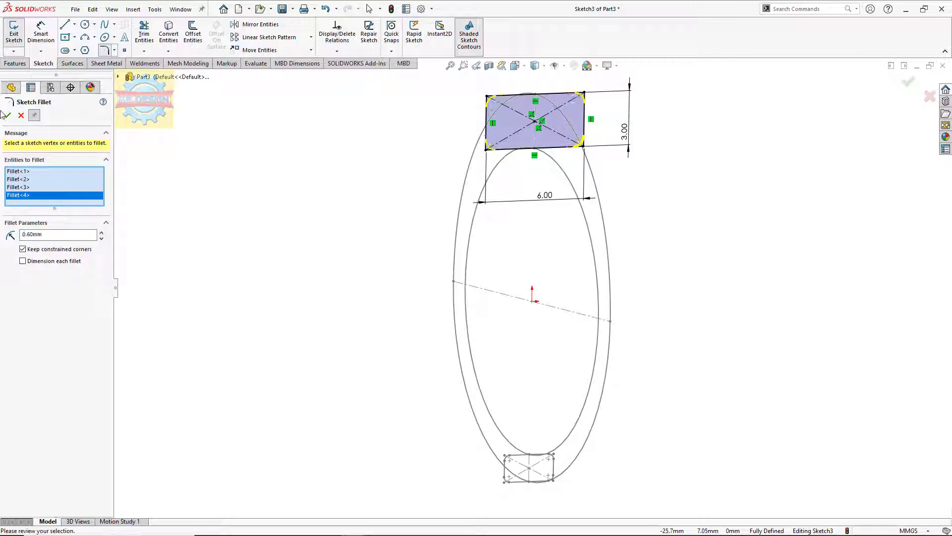
pyautogui.click(7, 115)
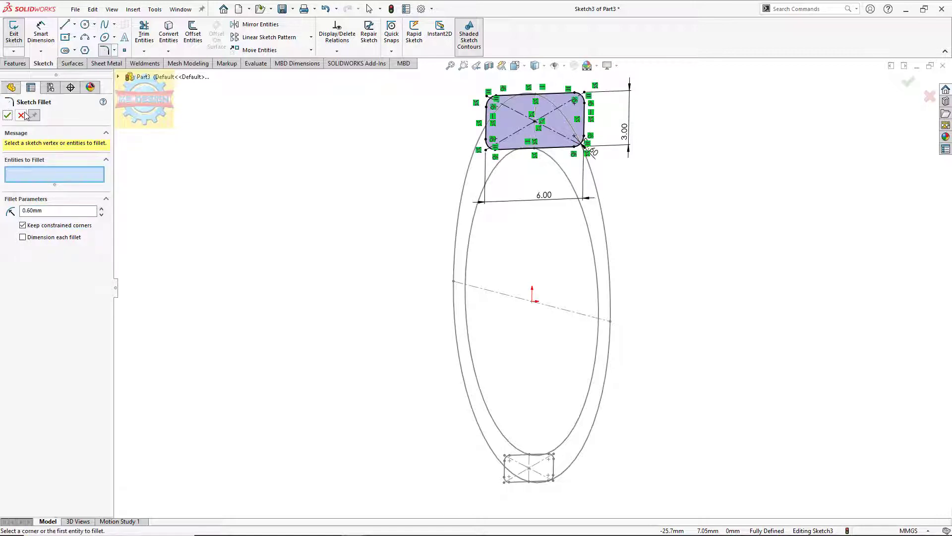
pyautogui.click(14, 31)
pyautogui.click(224, 142)
pyautogui.moveTo(350, 184)
pyautogui.mouseDown(button='middle')
pyautogui.moveTo(368, 190)
pyautogui.moveTo(362, 184)
pyautogui.mouseUp(button='middle')
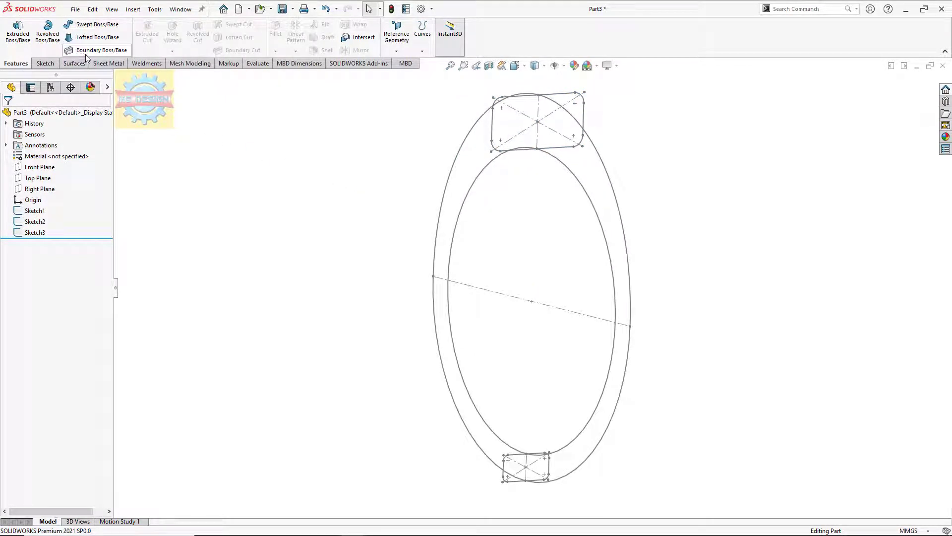
# Start a boundary boss from the Sketch2 and Sketch3 rectangle profiles, with the inner ellipse as a curve
pyautogui.click(86, 52)
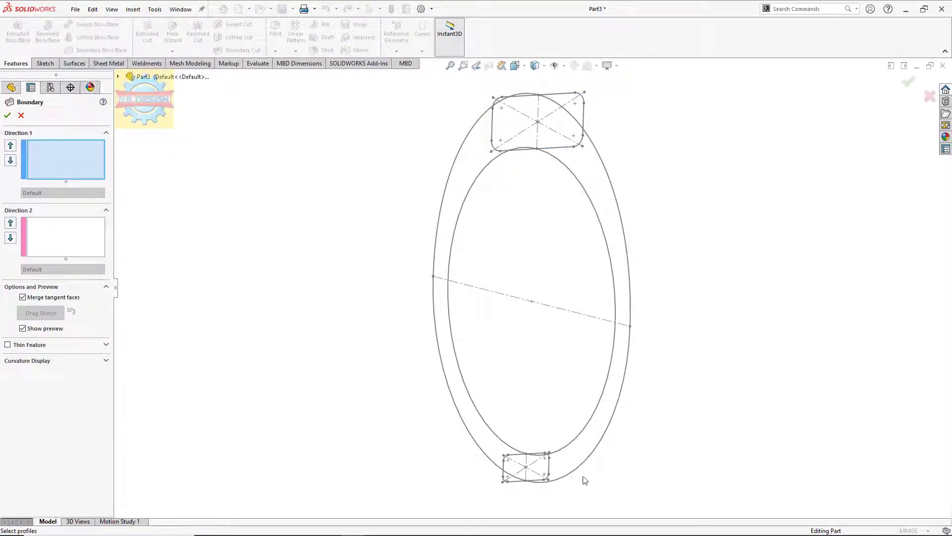
pyautogui.click(519, 486)
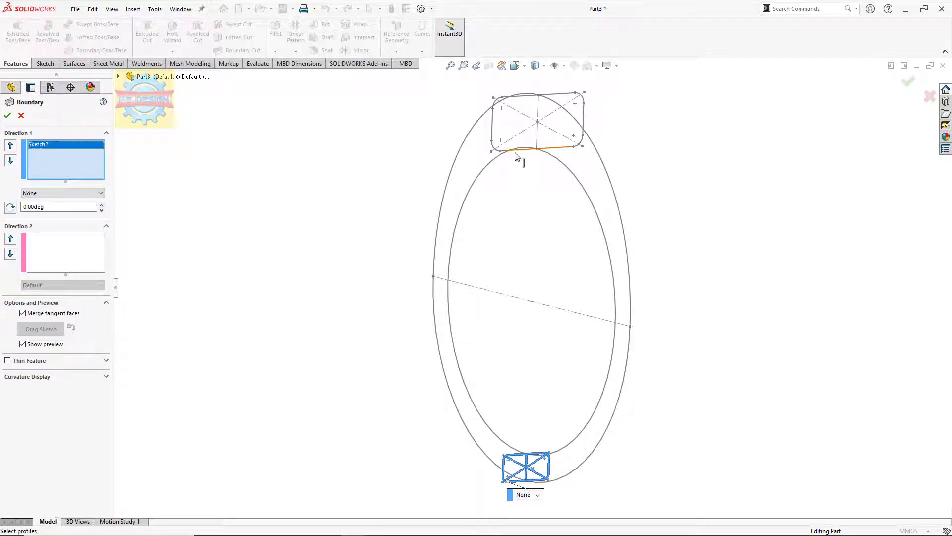
pyautogui.click(516, 156)
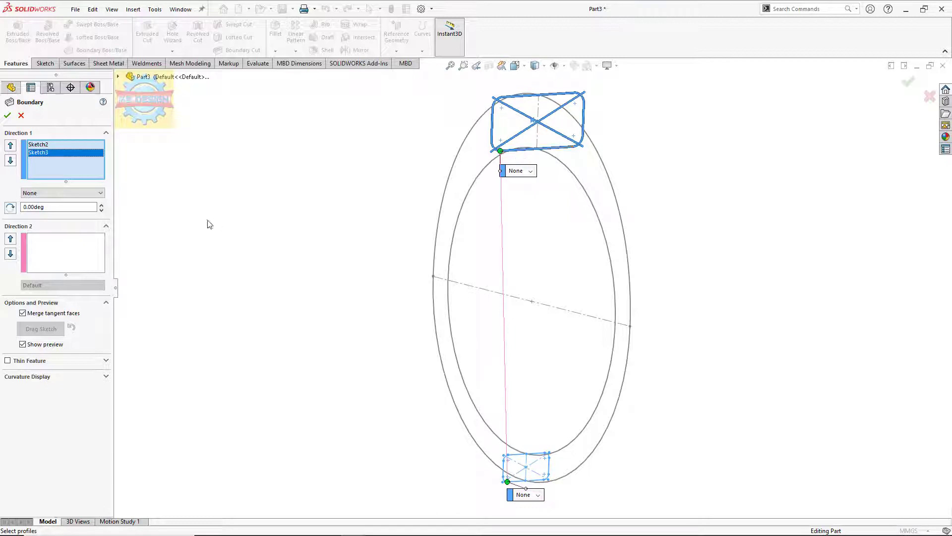
pyautogui.click(94, 253)
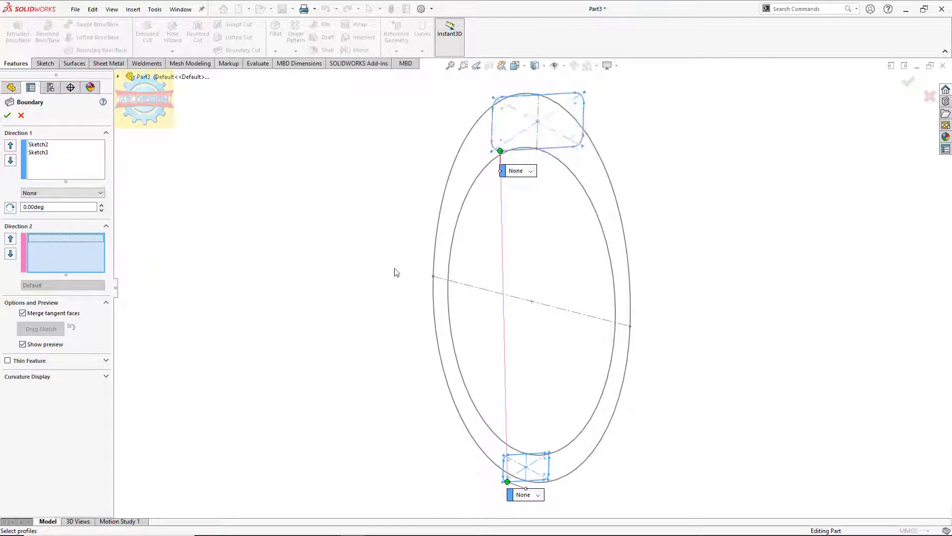
pyautogui.click(452, 331)
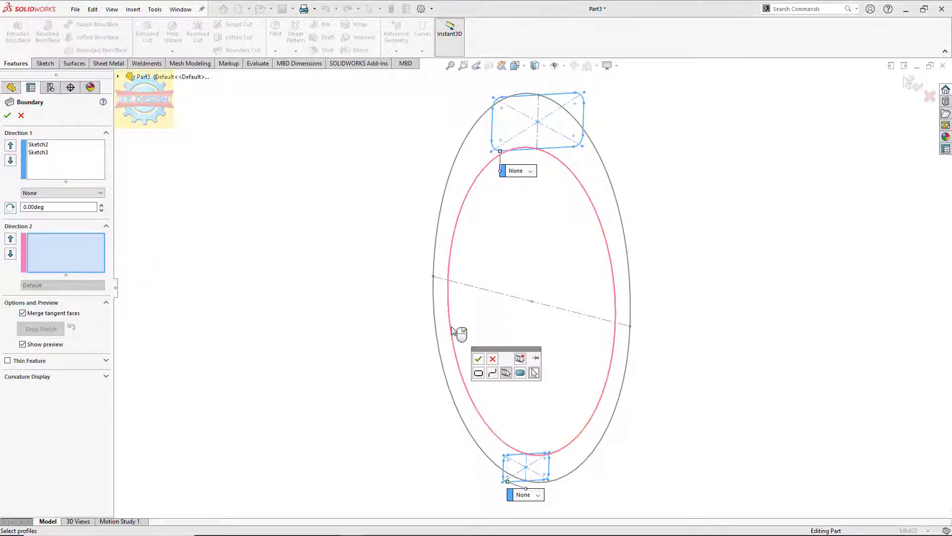
pyautogui.click(478, 358)
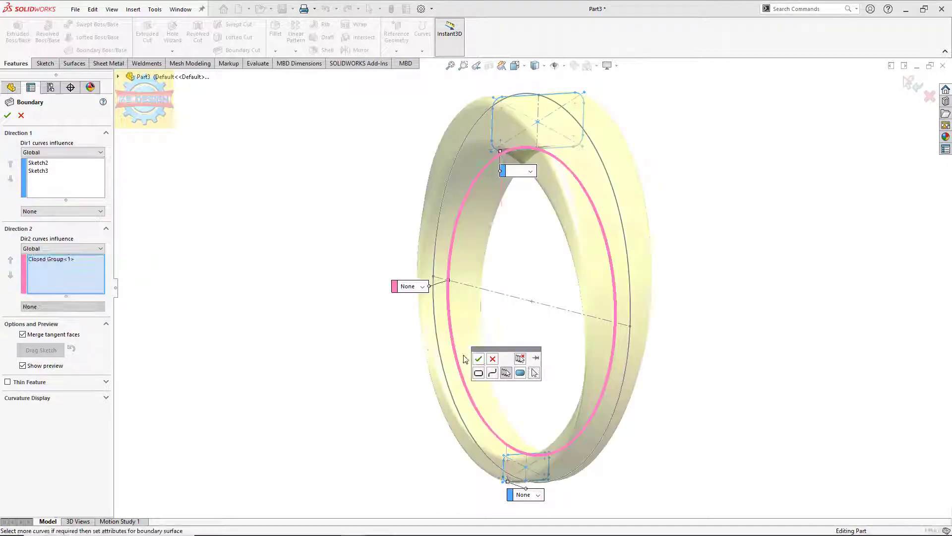
# Group the two outer ring edges into Closed Group<2> for Direction 2
pyautogui.rightClick(80, 272)
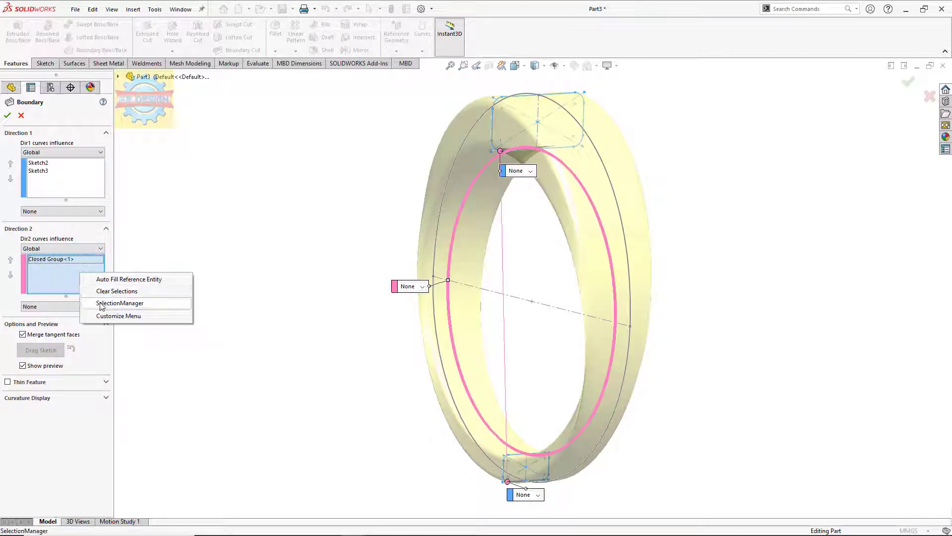
pyautogui.click(119, 303)
pyautogui.click(448, 366)
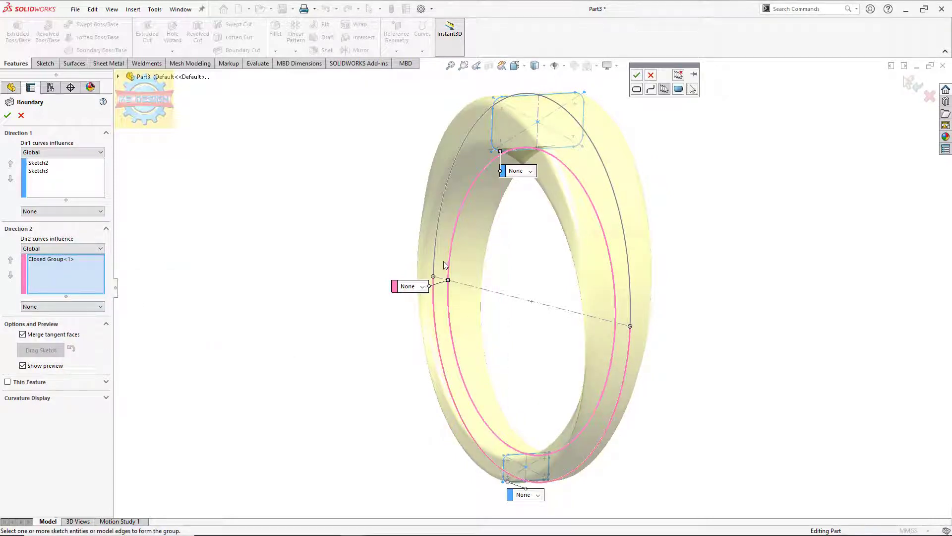
pyautogui.click(633, 258)
pyautogui.click(642, 75)
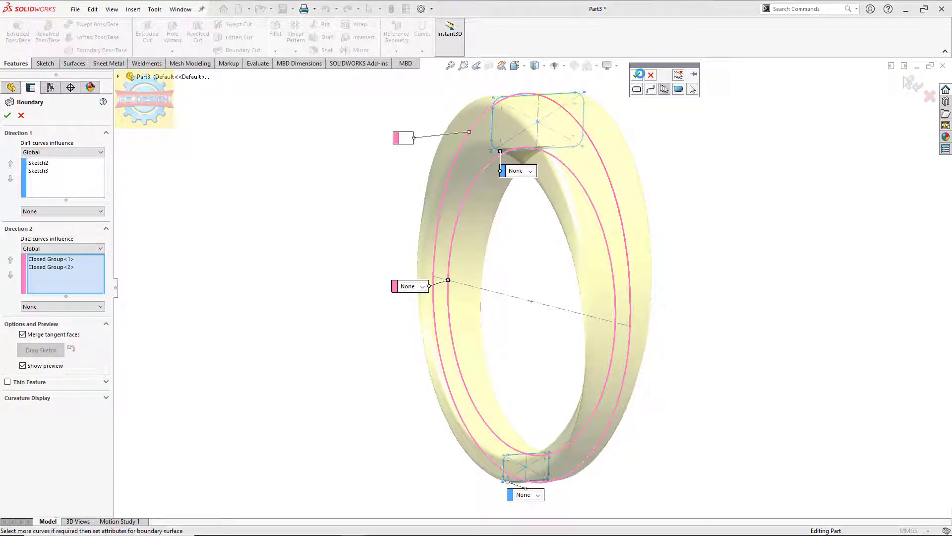
# Adjust the lower connector along the guide curve and accept the Boundary2 solid ring
pyautogui.moveTo(640, 123); pyautogui.dragTo(693, 132, button='middle')
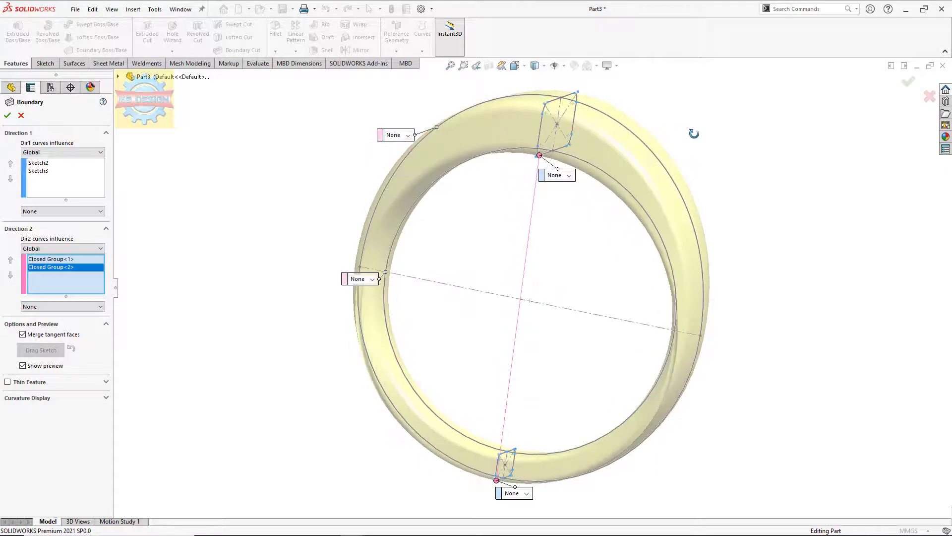
pyautogui.click(7, 117)
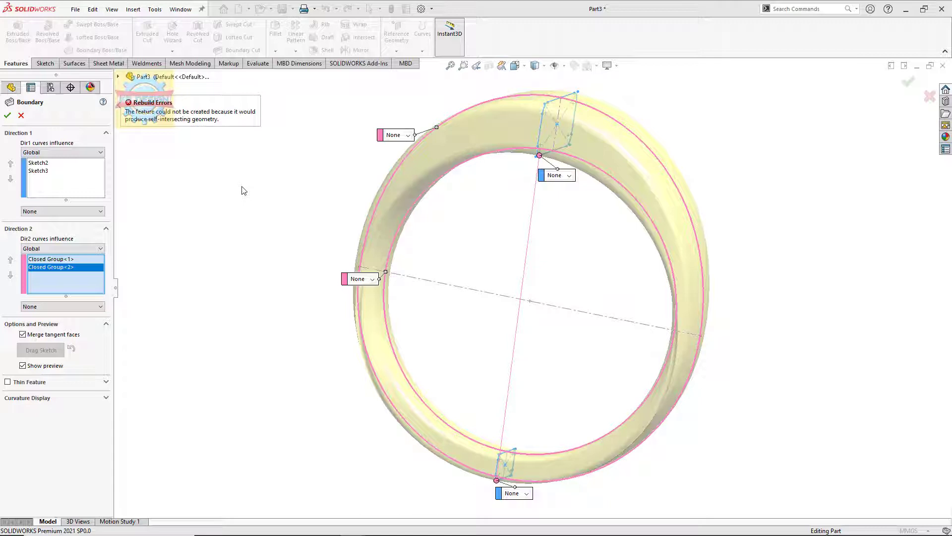
pyautogui.moveTo(304, 201); pyautogui.dragTo(521, 321, button='middle')
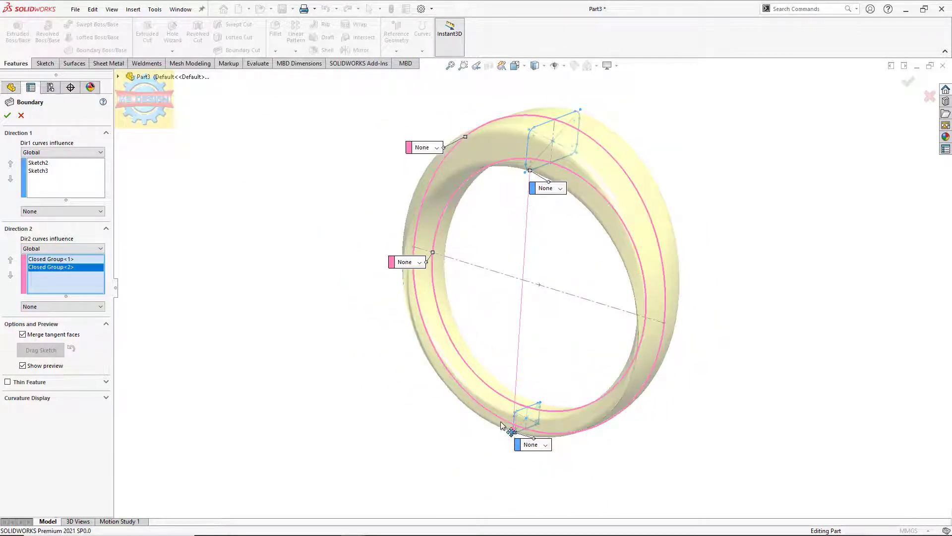
pyautogui.moveTo(516, 435); pyautogui.dragTo(516, 411)
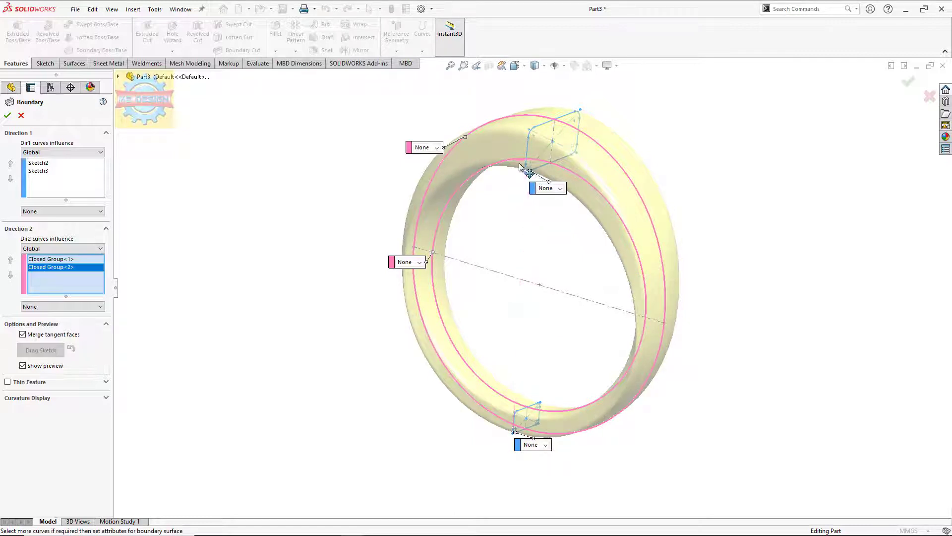
pyautogui.moveTo(540, 183); pyautogui.dragTo(528, 192, button='middle')
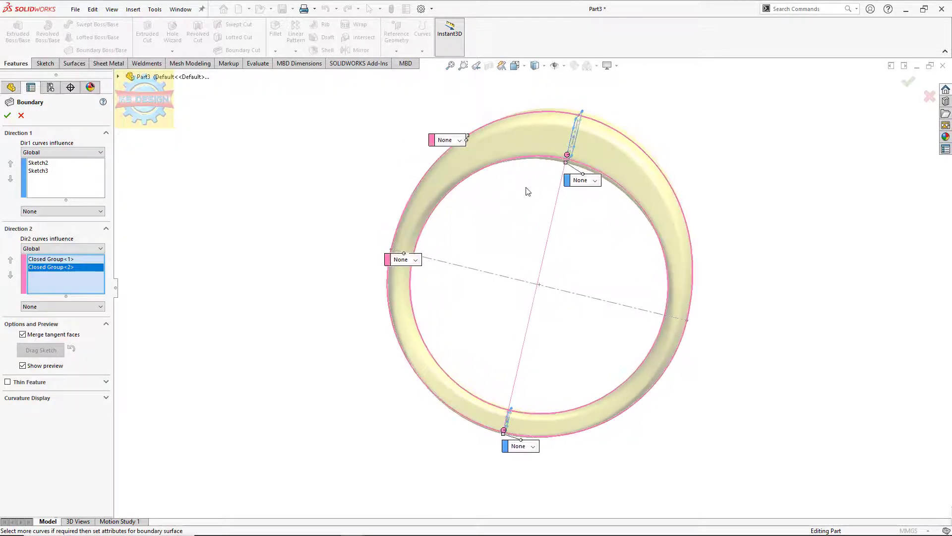
pyautogui.click(7, 116)
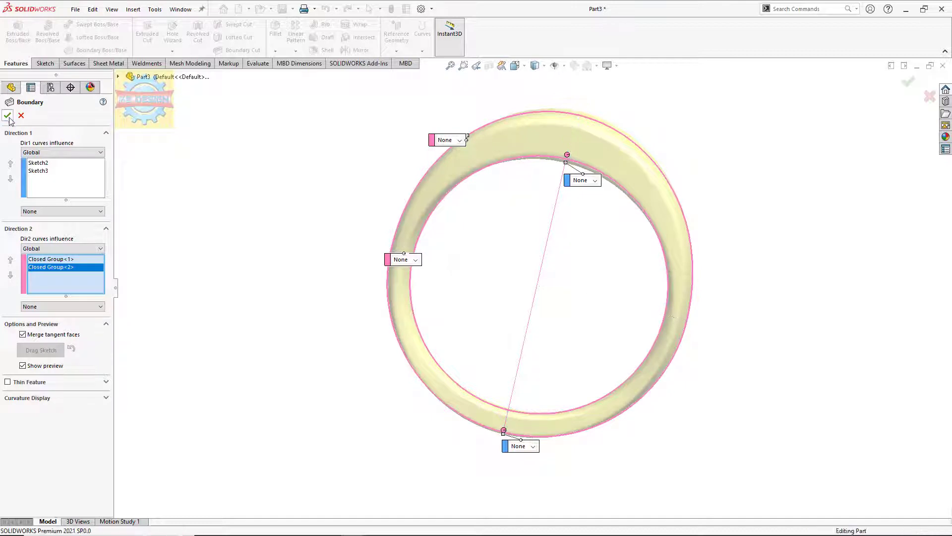
pyautogui.moveTo(232, 177)
pyautogui.mouseDown(button='middle')
pyautogui.moveTo(179, 183)
pyautogui.moveTo(206, 173)
pyautogui.mouseUp(button='middle')
# Twist the Boundary2 ring 360 degrees with a Flex feature
pyautogui.click(133, 9)
pyautogui.moveTo(150, 49)
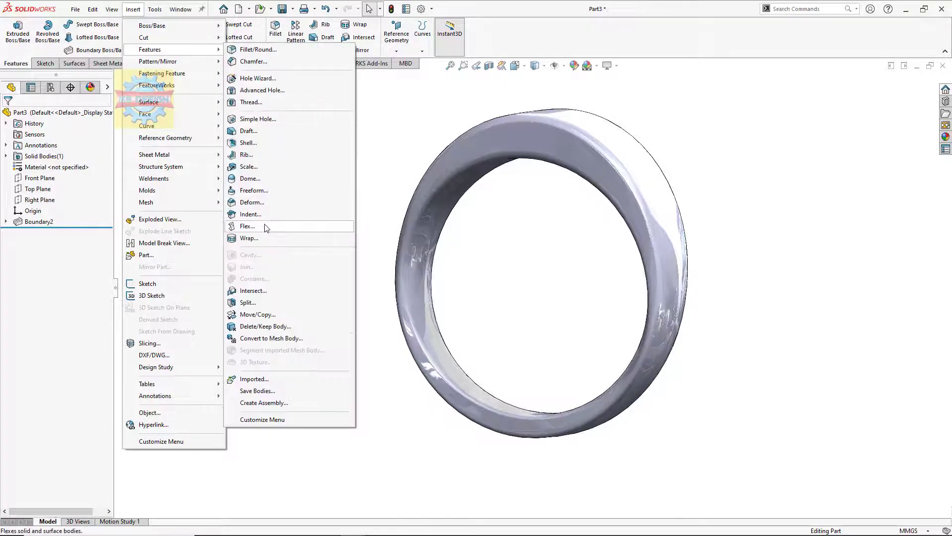
pyautogui.click(267, 226)
pyautogui.click(412, 222)
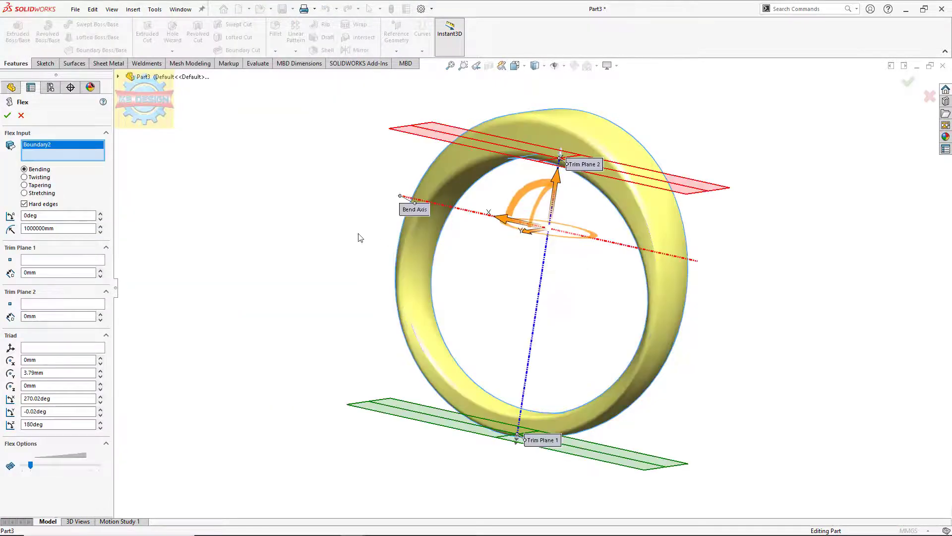
pyautogui.click(36, 178)
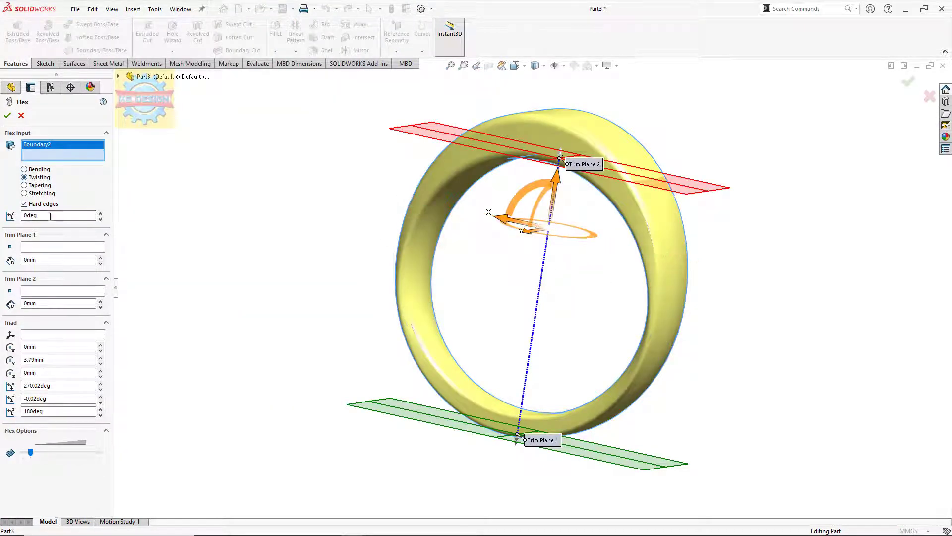
pyautogui.write('360')
pyautogui.press('Return')
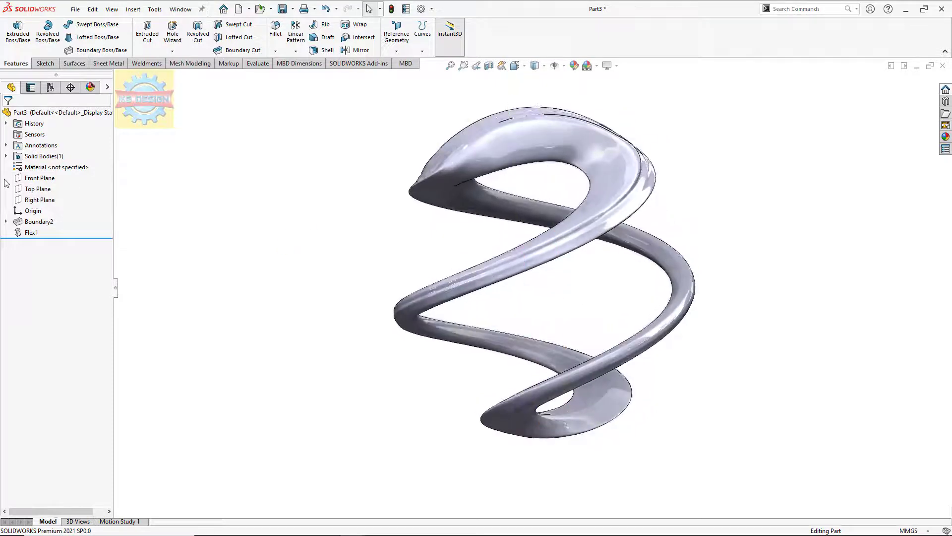
pyautogui.click(34, 178)
# On a Front Plane sketch, draw a vertical centerline from the origin to the spiral's bottom
pyautogui.click(28, 170)
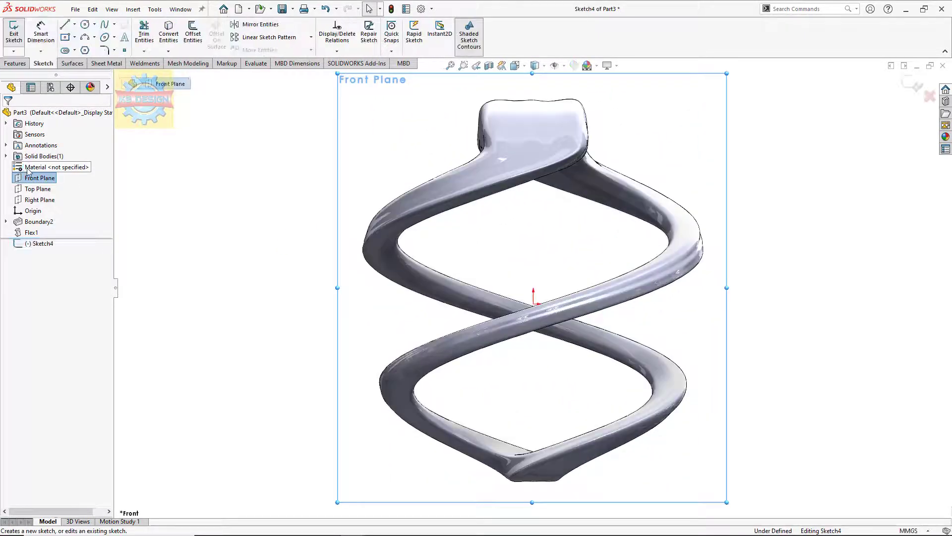
pyautogui.click(75, 38)
pyautogui.click(83, 46)
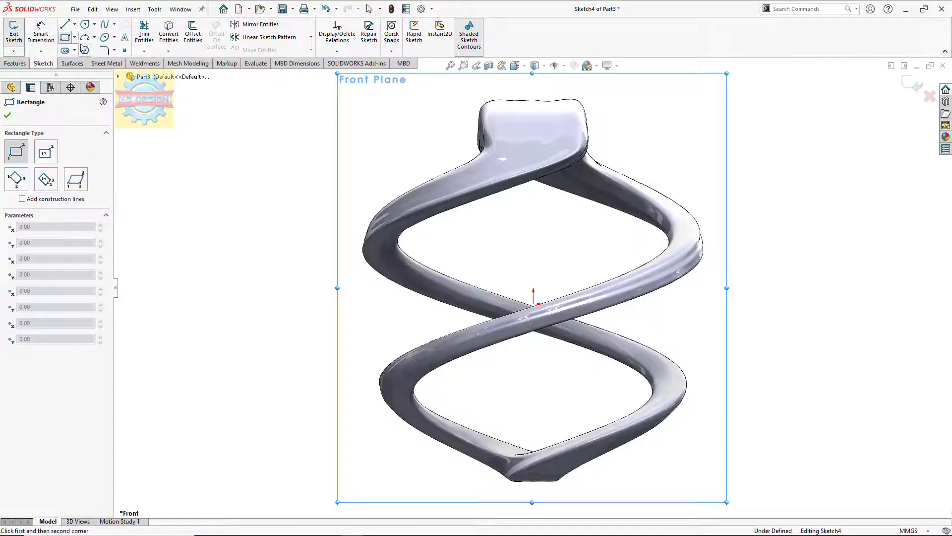
pyautogui.click(75, 25)
pyautogui.click(87, 45)
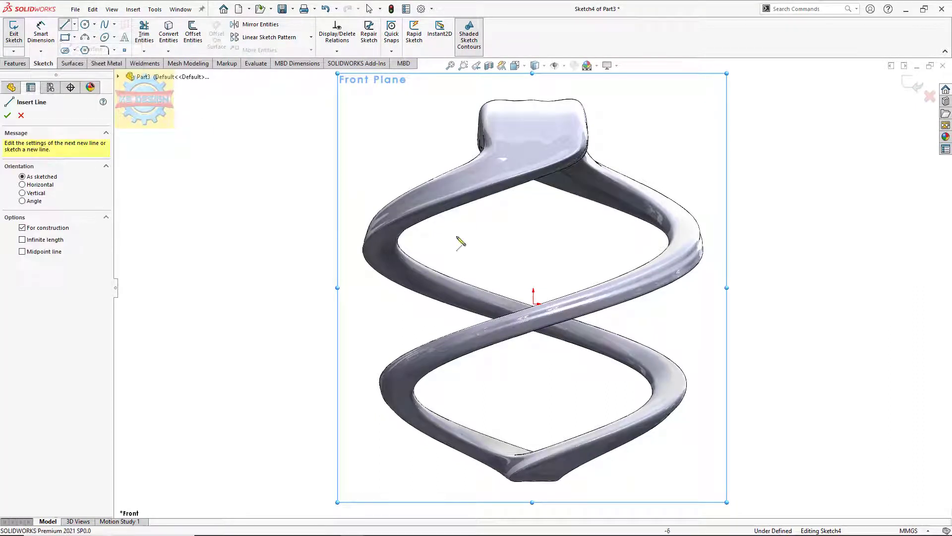
pyautogui.click(533, 305)
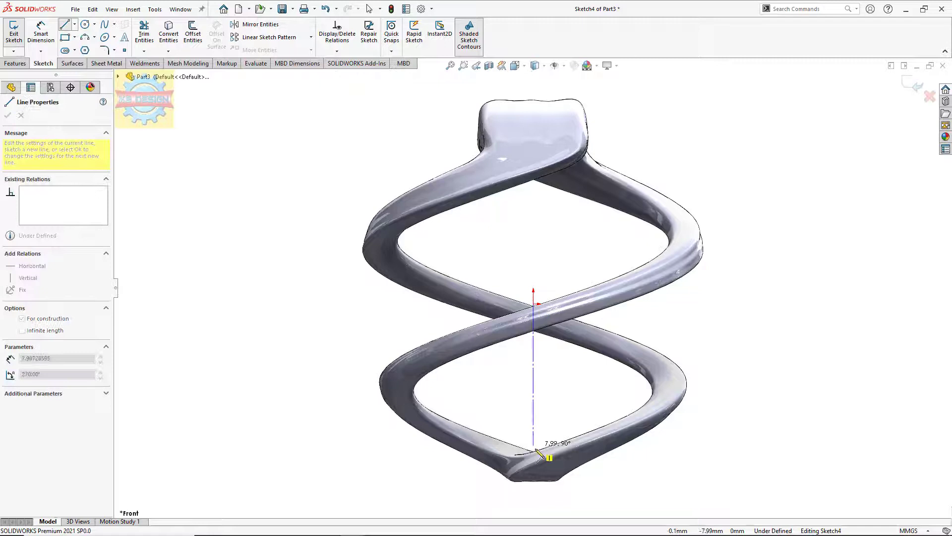
pyautogui.click(533, 477)
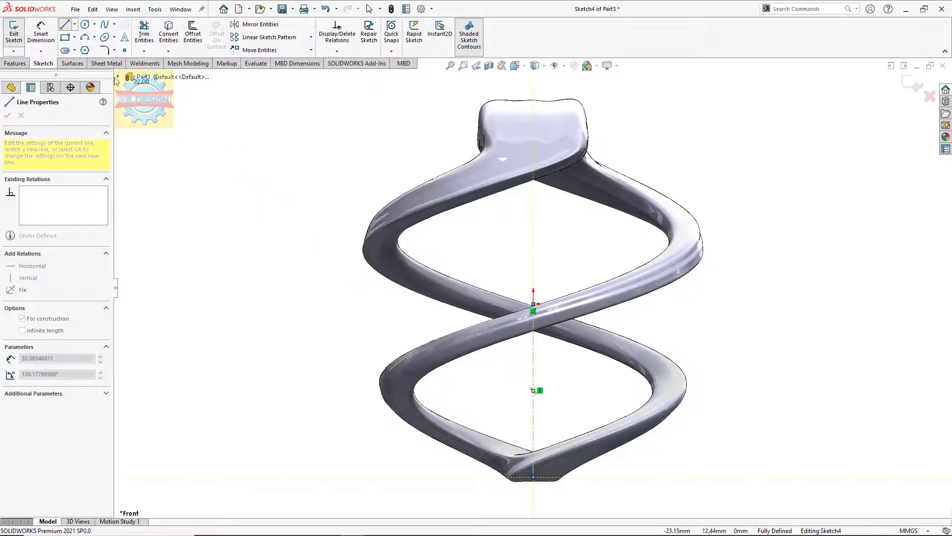
# Draw a small rectangle below the spiral and dimension its edge to 6 mm
pyautogui.click(65, 38)
pyautogui.click(534, 477)
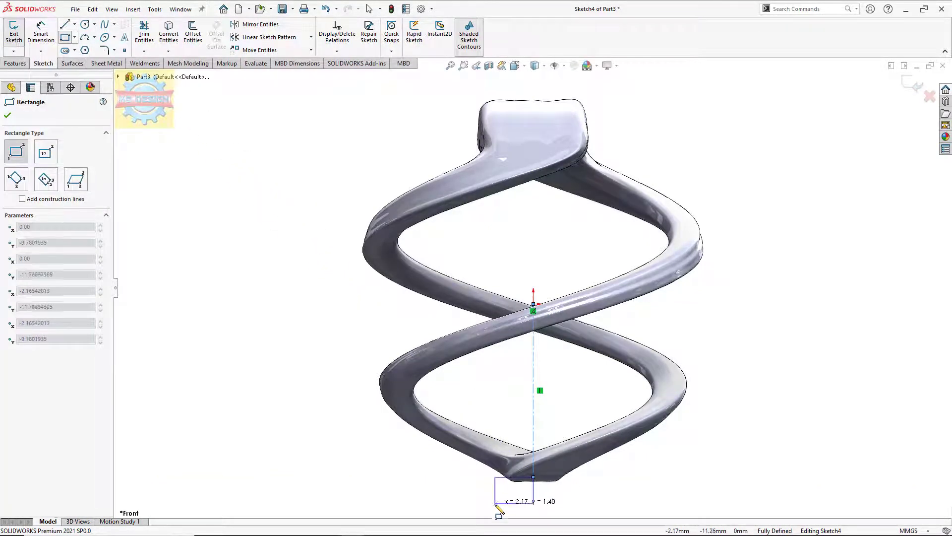
pyautogui.click(495, 514)
pyautogui.click(41, 34)
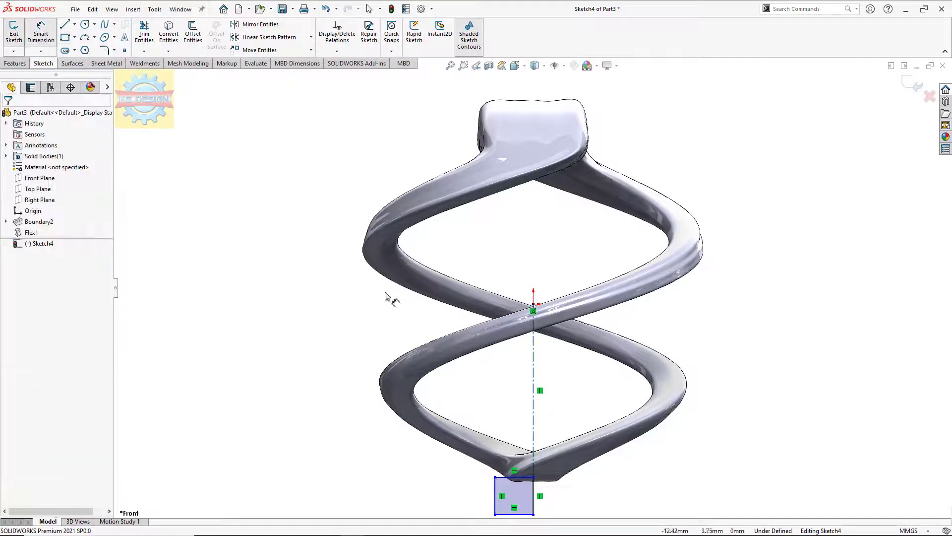
pyautogui.click(534, 497)
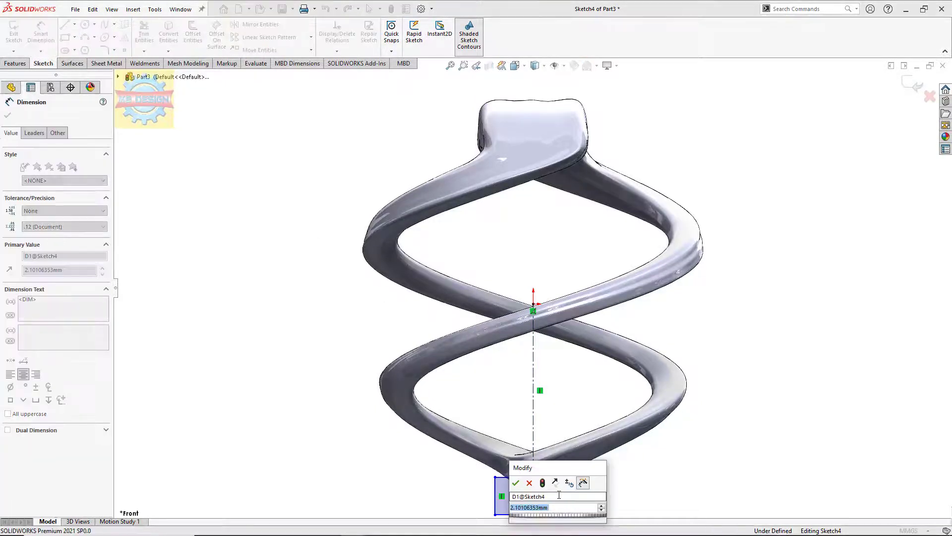
pyautogui.write('6')
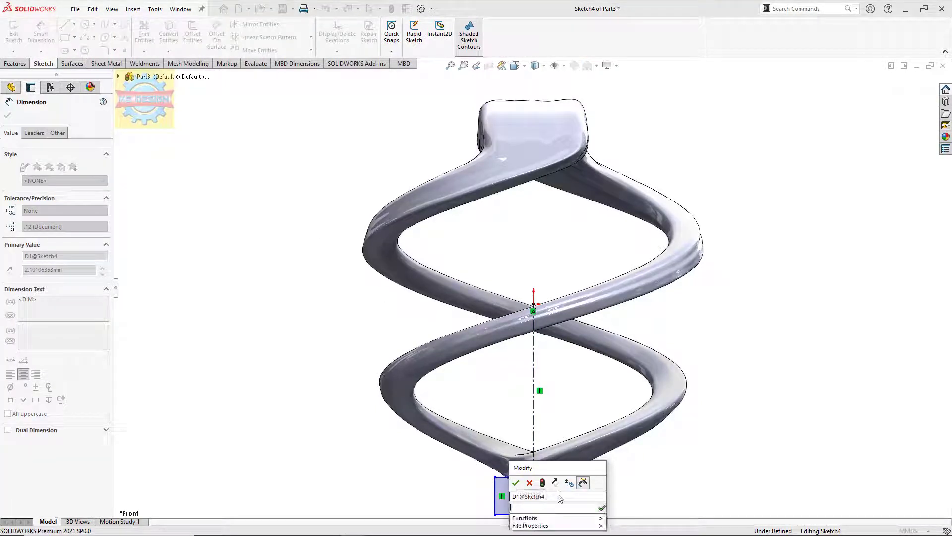
pyautogui.press('Return')
pyautogui.press('f')
# Drag the rectangle lower beneath the spiral and dismiss the point settings
pyautogui.scroll(-2, 505, 315)
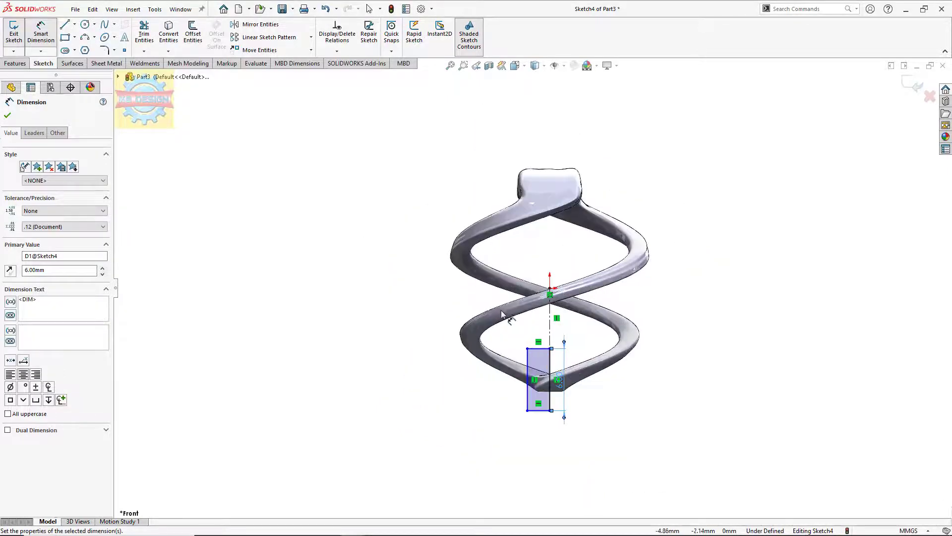
pyautogui.scroll(-2, 535, 346)
pyautogui.scroll(-3, 593, 378)
pyautogui.press('Escape')
pyautogui.moveTo(587, 356); pyautogui.dragTo(584, 442)
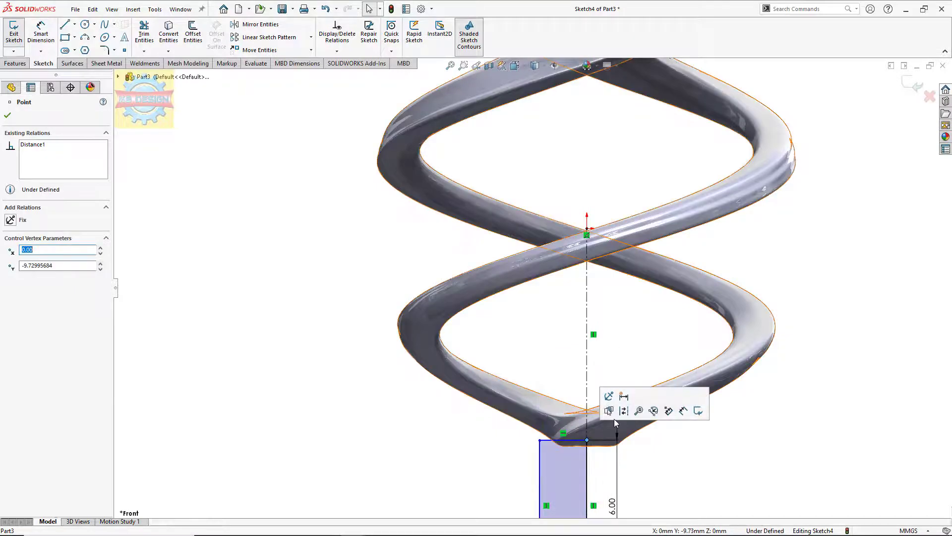
pyautogui.scroll(2, 617, 437)
pyautogui.scroll(1, 620, 442)
pyautogui.press('Escape')
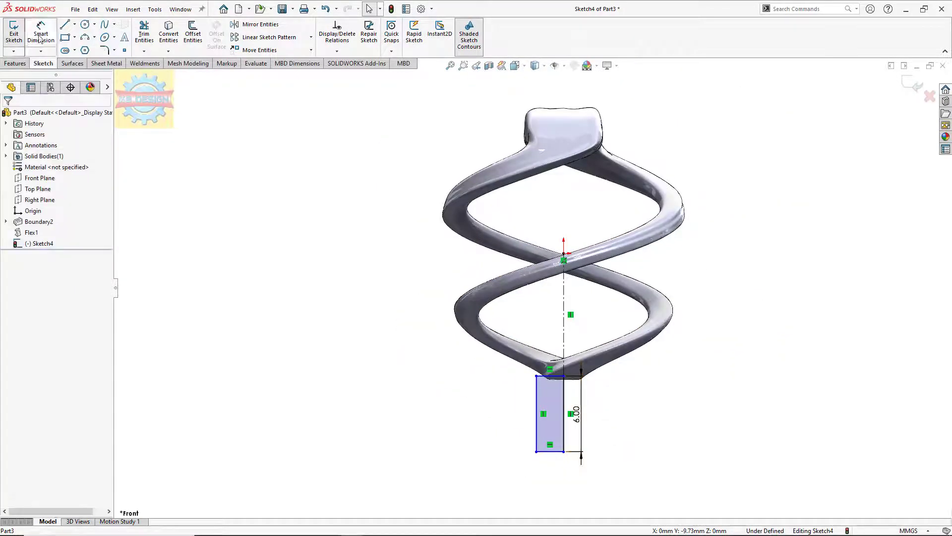
# Dimension the rectangle's bottom edge to 5 mm wide
pyautogui.click(40, 32)
pyautogui.click(548, 452)
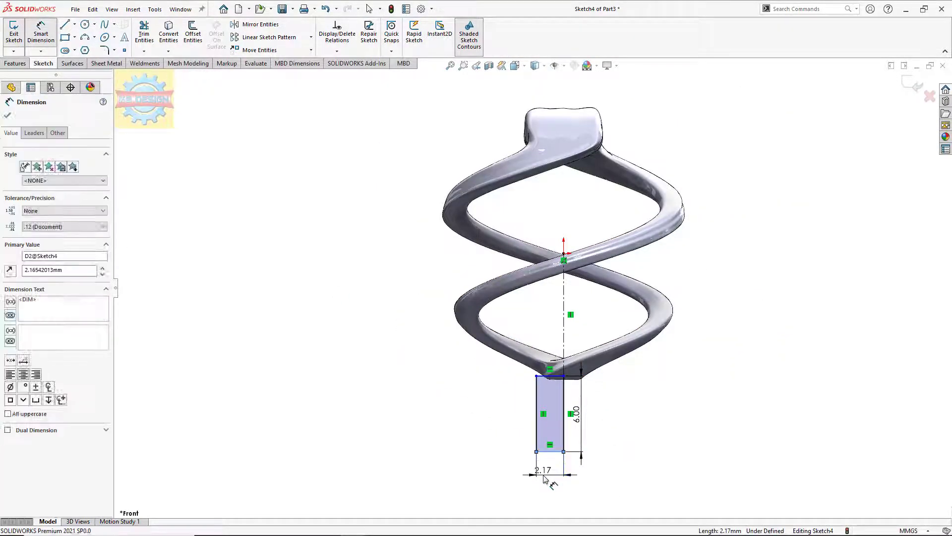
pyautogui.click(545, 478)
pyautogui.write('5')
pyautogui.press('Return')
pyautogui.scroll(-2, 576, 456)
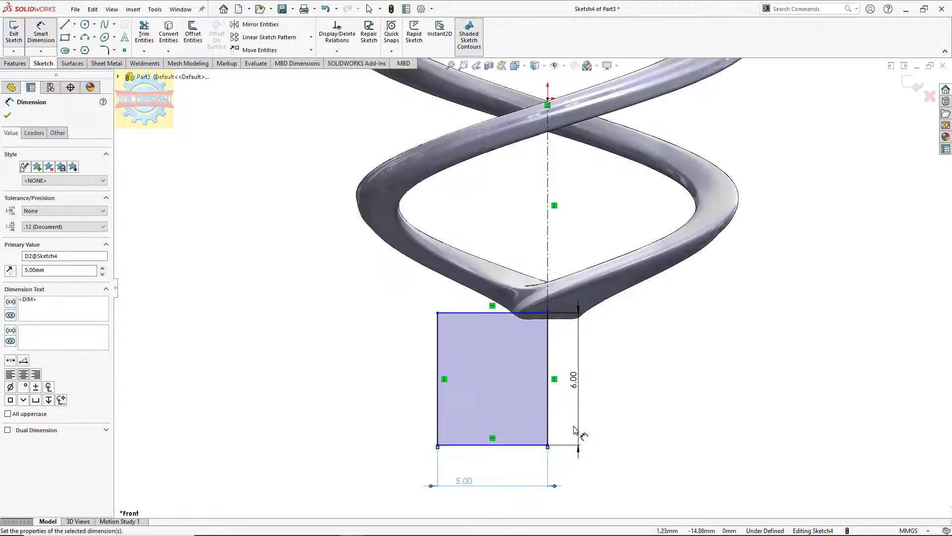
# Add a slanted line from the bottom-left corner at 75° to the bottom edge
pyautogui.click(65, 25)
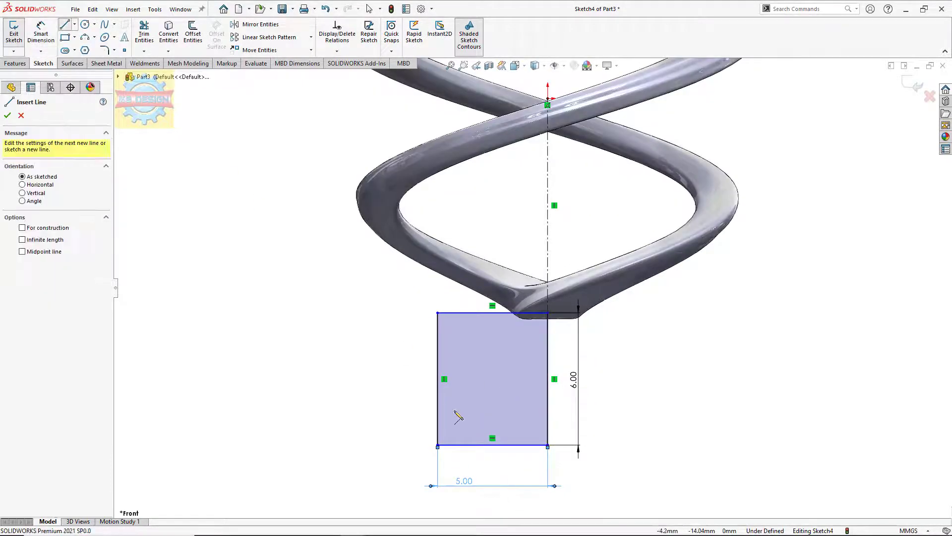
pyautogui.click(438, 445)
pyautogui.click(474, 313)
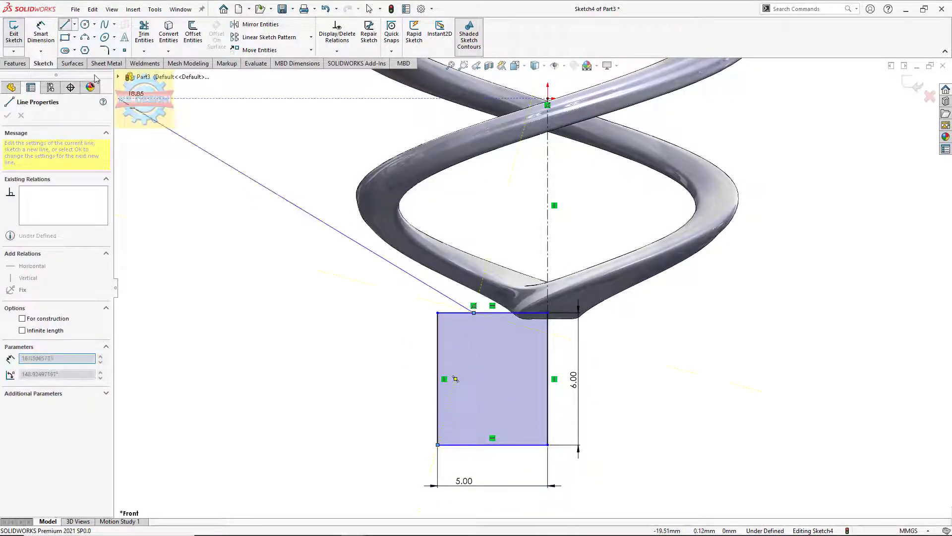
pyautogui.click(40, 31)
pyautogui.click(460, 369)
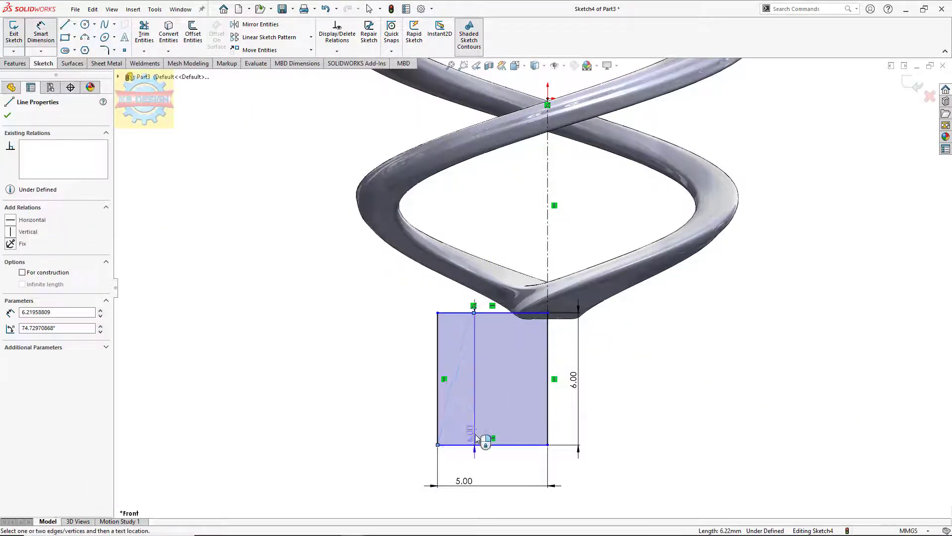
pyautogui.click(484, 445)
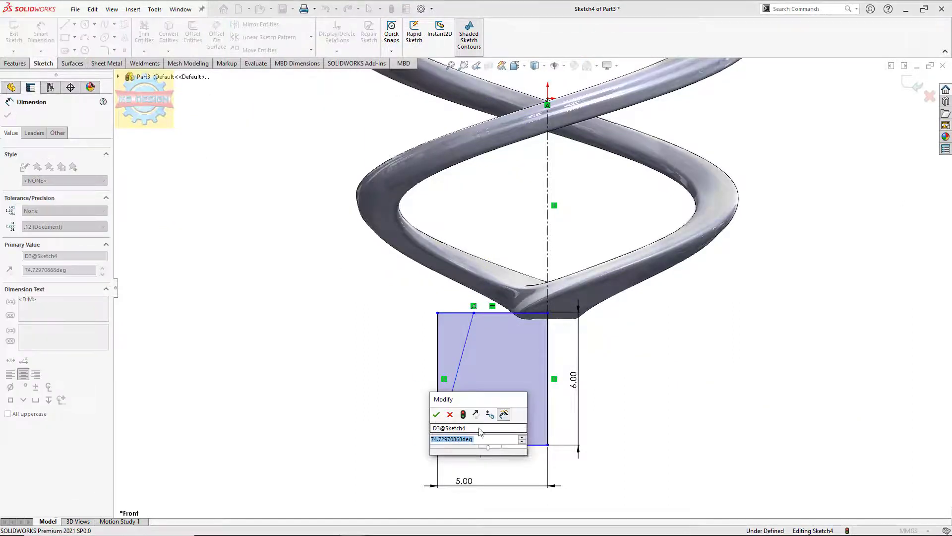
pyautogui.write('75')
pyautogui.press('Return')
# Trim away the rectangle's left side and top-left segment to form the trapezoid
pyautogui.click(144, 32)
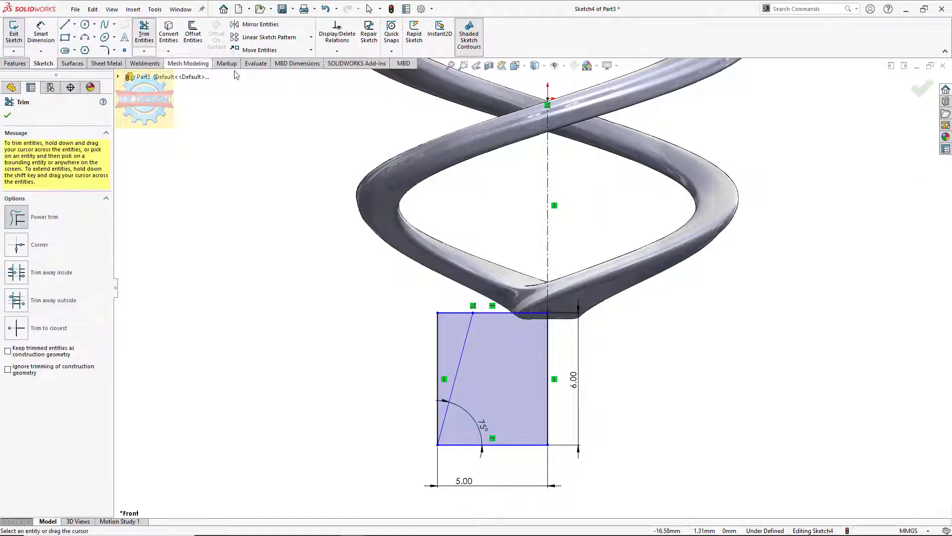
pyautogui.moveTo(454, 297); pyautogui.dragTo(434, 322)
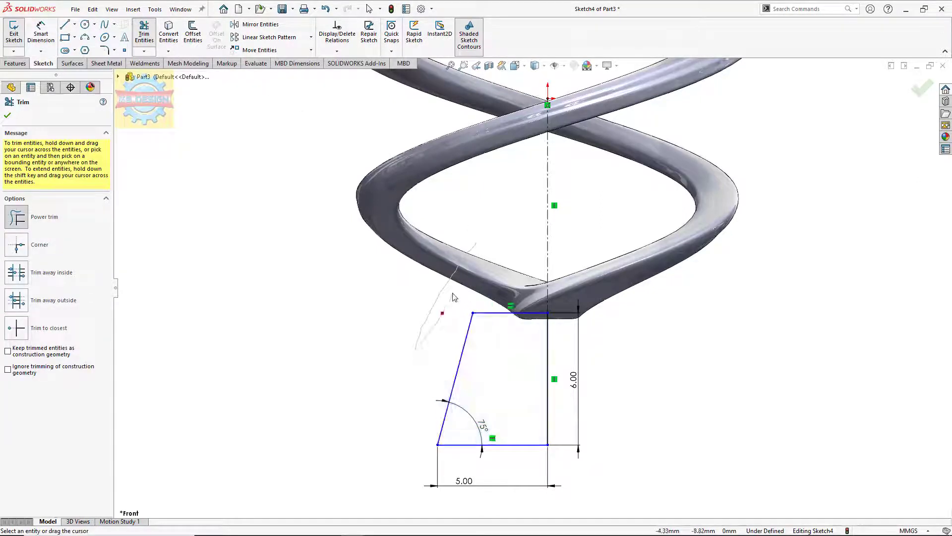
pyautogui.click(15, 63)
# Revolve the trapezoid around the centerline into a conical base
pyautogui.click(48, 34)
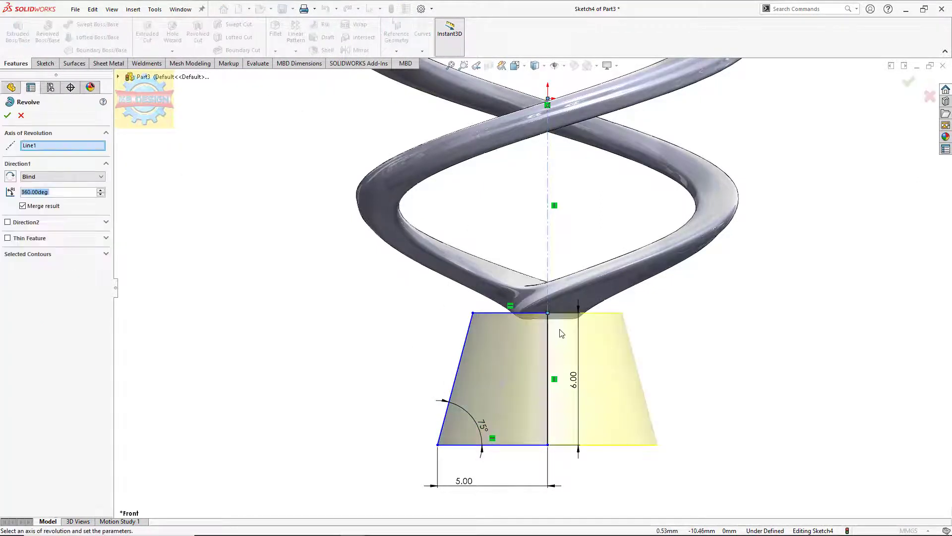
pyautogui.click(8, 115)
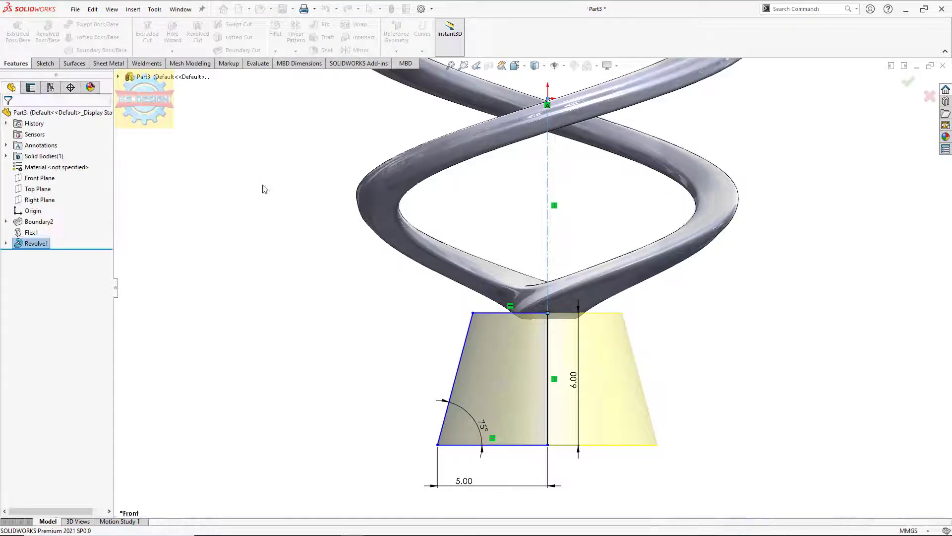
pyautogui.moveTo(264, 187); pyautogui.dragTo(352, 241, button='middle')
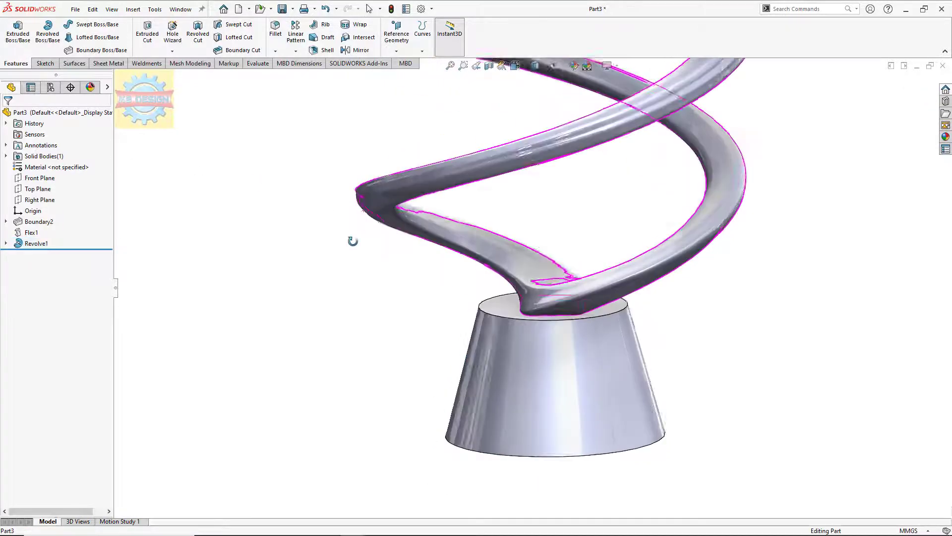
# Fillet the cone's top and bottom circular edges at 0.5 mm
pyautogui.click(275, 29)
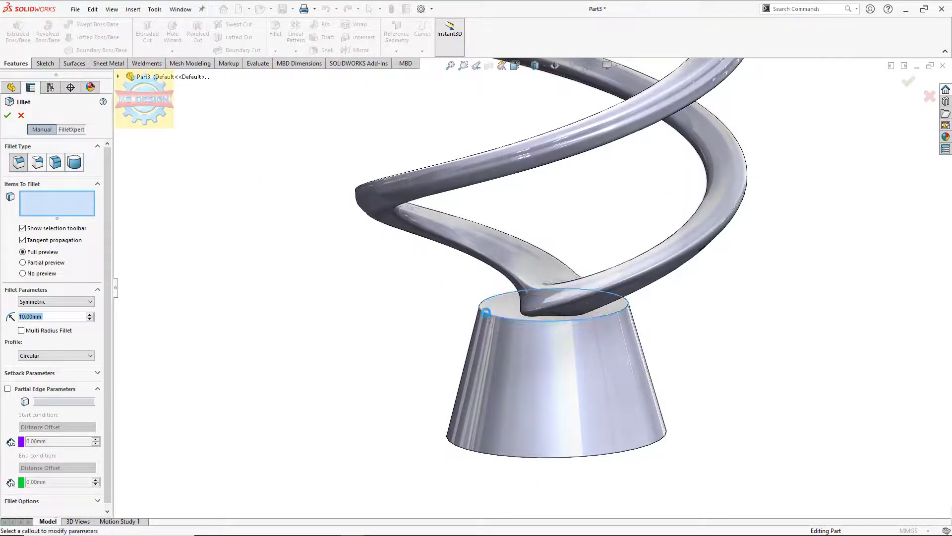
pyautogui.click(486, 312)
pyautogui.write('1')
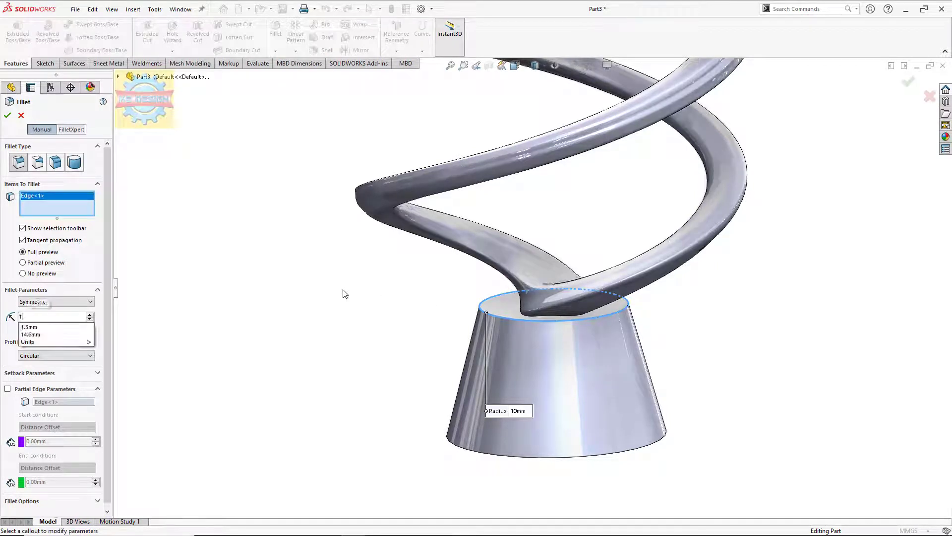
pyautogui.press('Return')
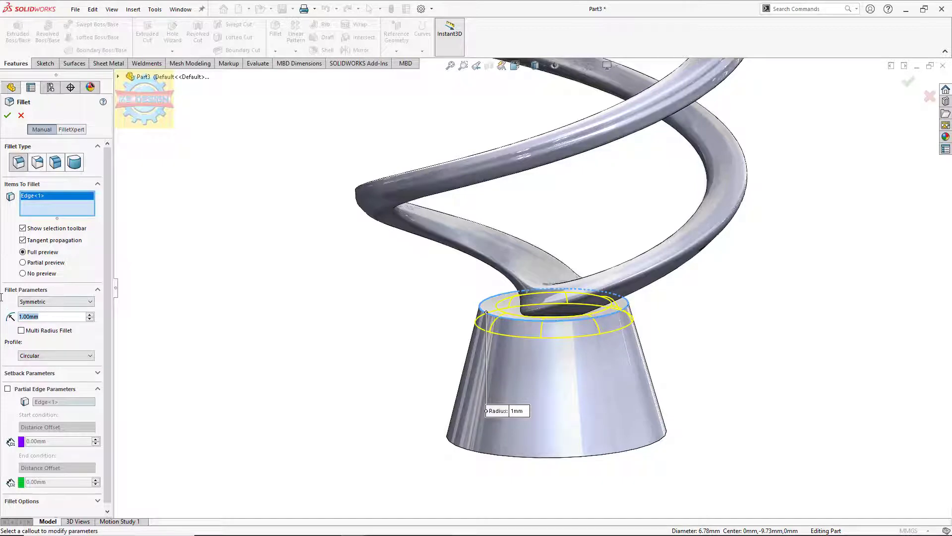
pyautogui.write('0.5')
pyautogui.press('Return')
pyautogui.click(458, 447)
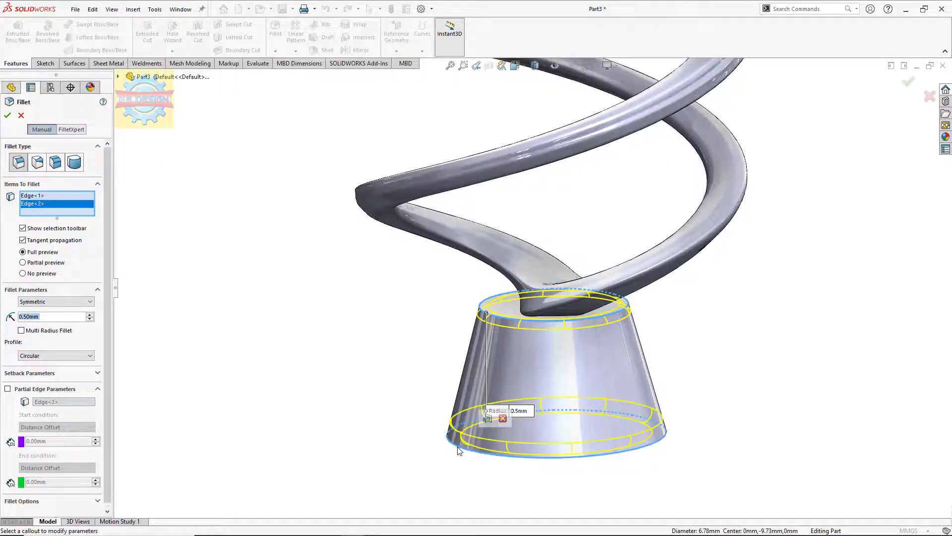
pyautogui.click(7, 116)
pyautogui.press('f')
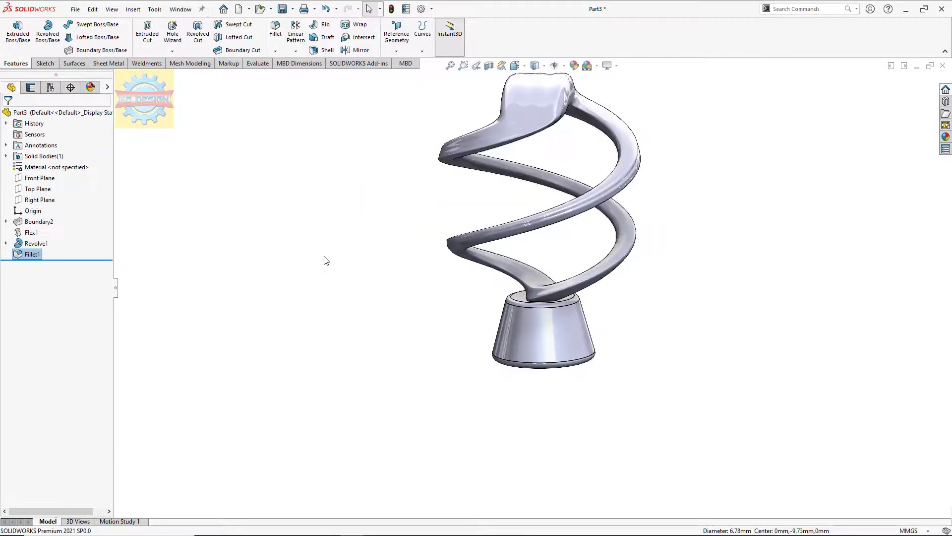
pyautogui.scroll(2, 478, 271)
pyautogui.scroll(-2, 557, 258)
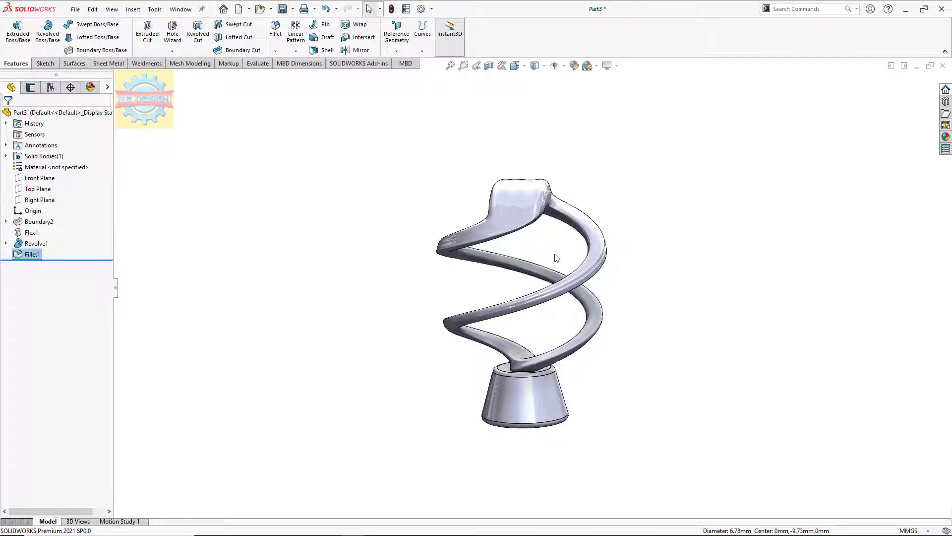
# Apply the Metal > Silver polished silver appearance to the whole Part3
pyautogui.rightClick(100, 112)
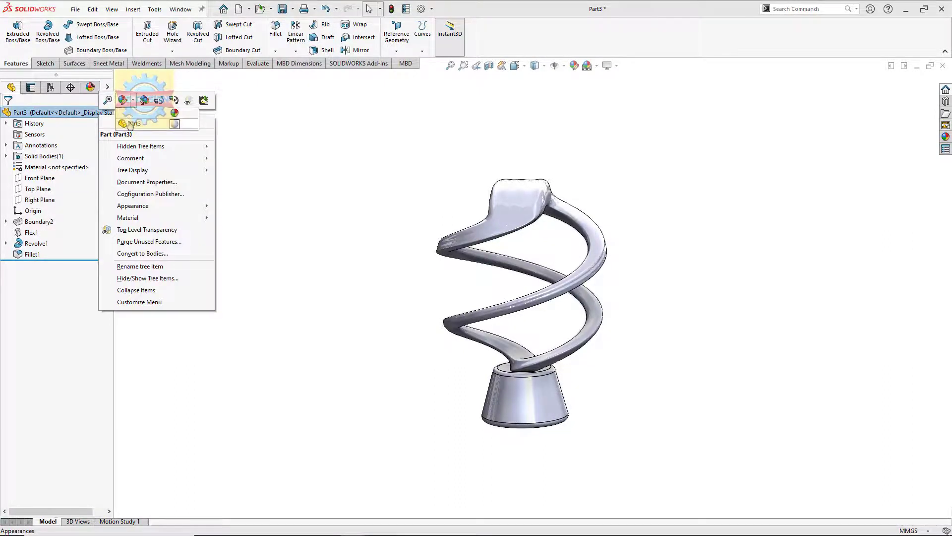
pyautogui.click(130, 123)
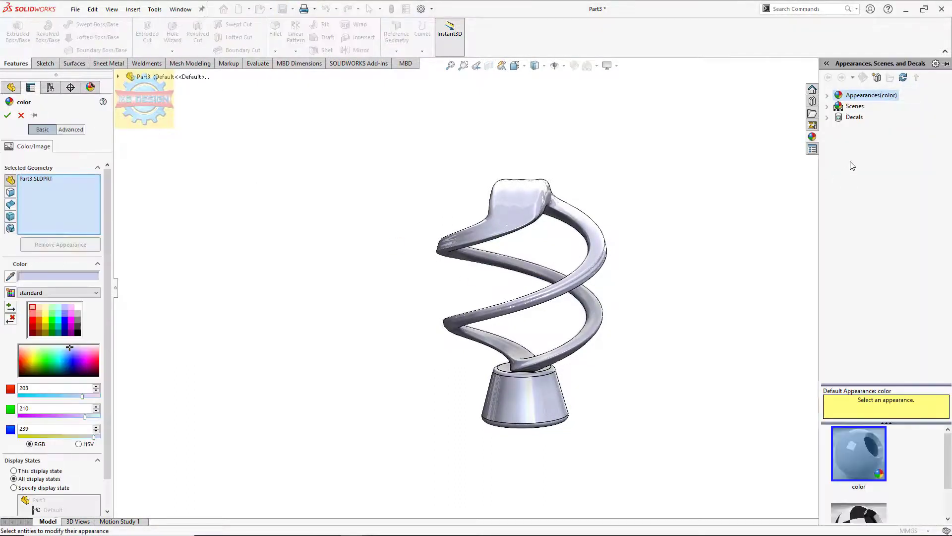
pyautogui.click(827, 95)
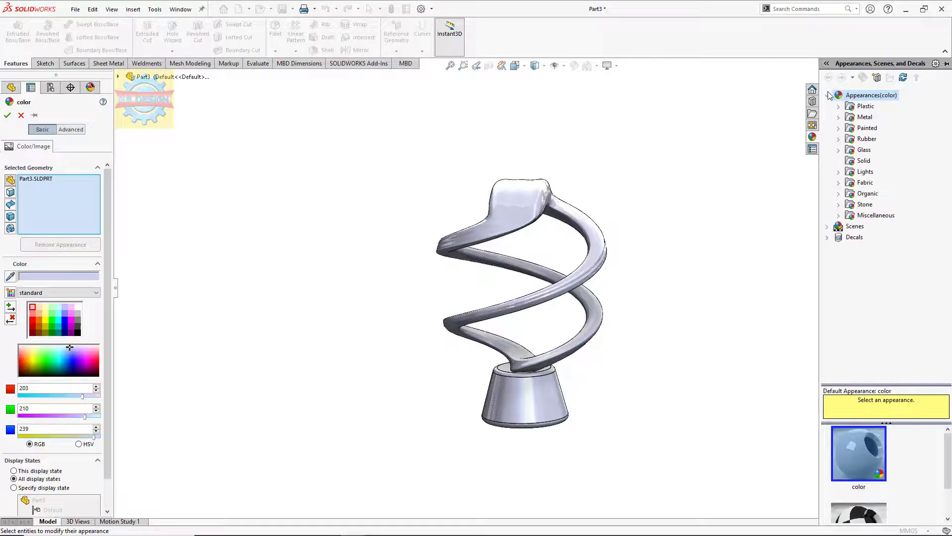
pyautogui.click(863, 117)
pyautogui.scroll(-3, 902, 276)
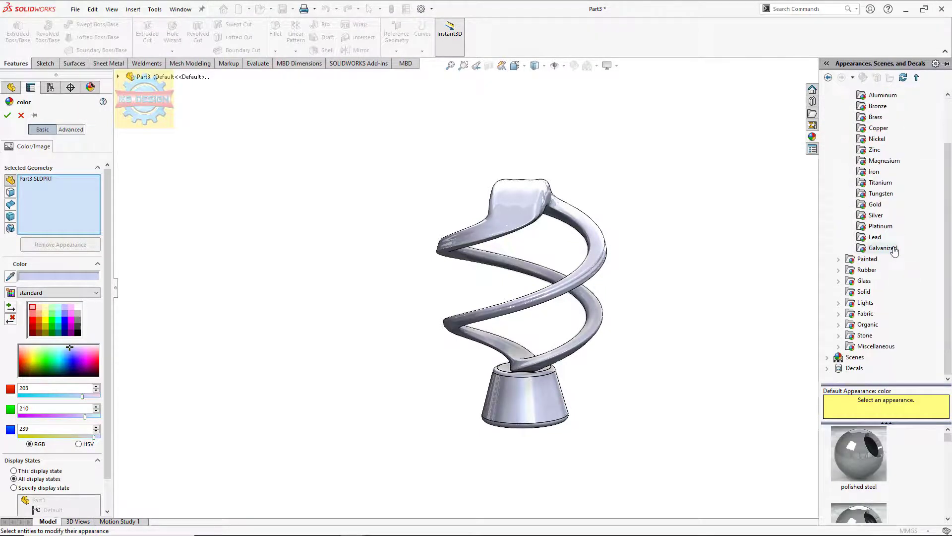
pyautogui.click(875, 204)
pyautogui.click(873, 216)
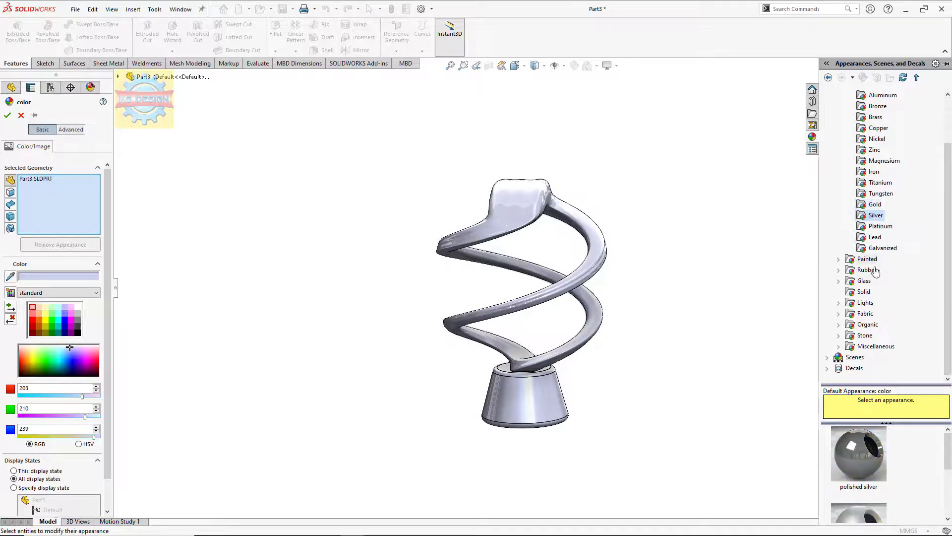
pyautogui.doubleClick(850, 443)
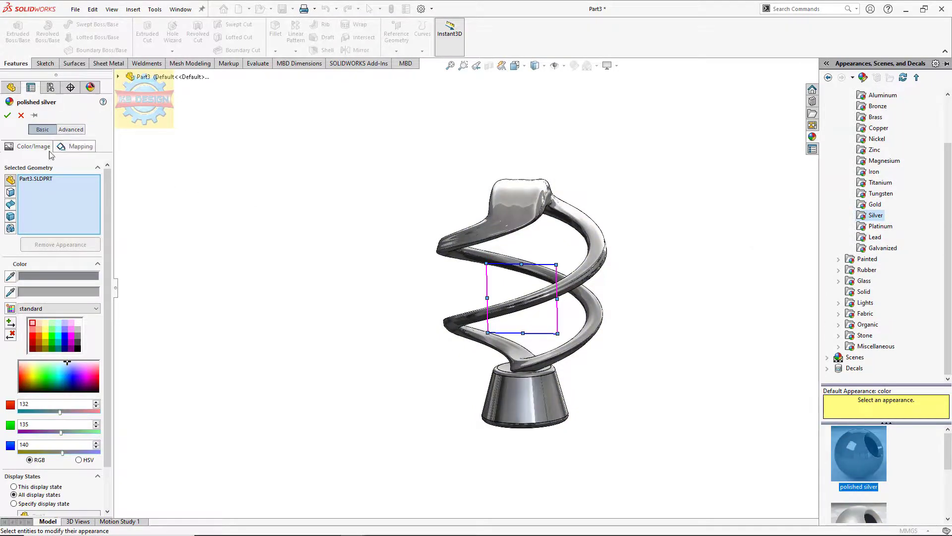
pyautogui.click(8, 115)
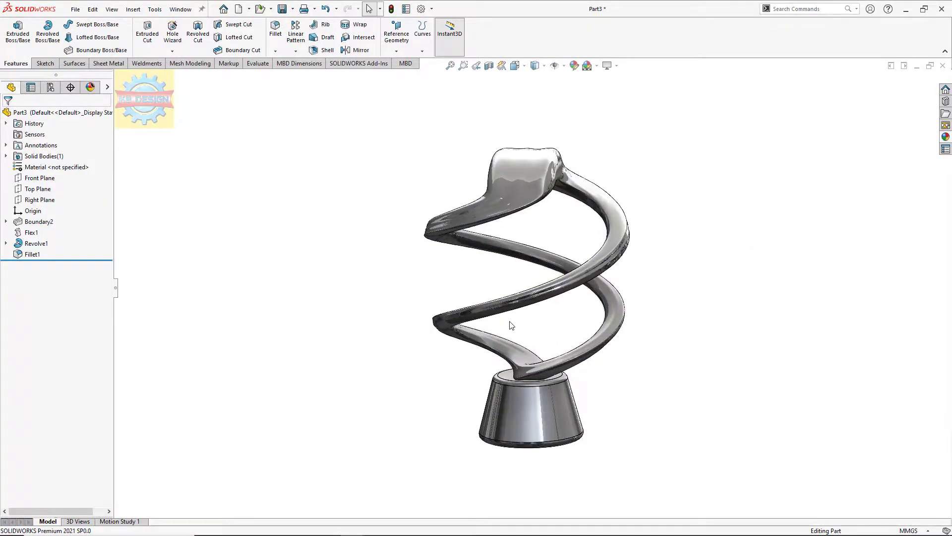
pyautogui.moveTo(508, 322)
pyautogui.mouseDown(button='middle')
pyautogui.moveTo(557, 308)
pyautogui.moveTo(436, 329)
pyautogui.moveTo(545, 367)
pyautogui.moveTo(533, 379)
pyautogui.mouseUp(button='middle')
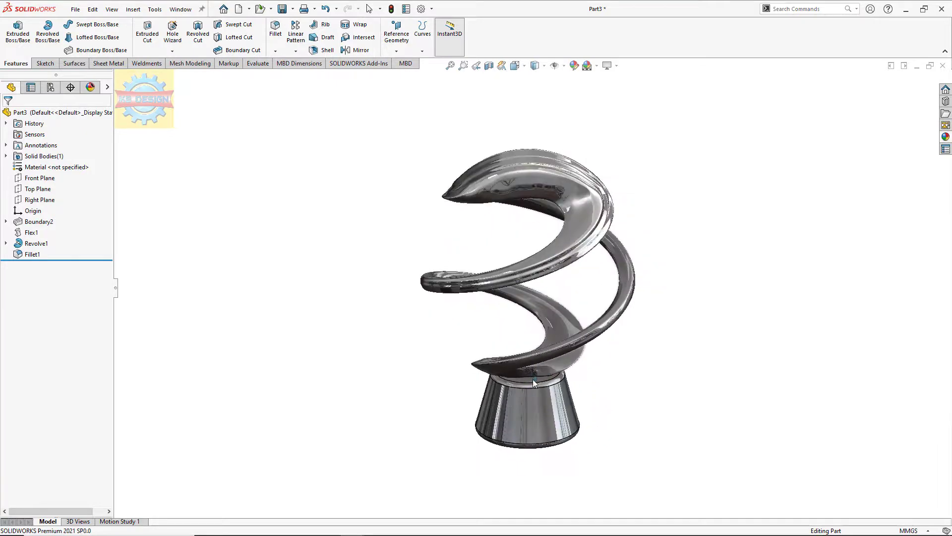